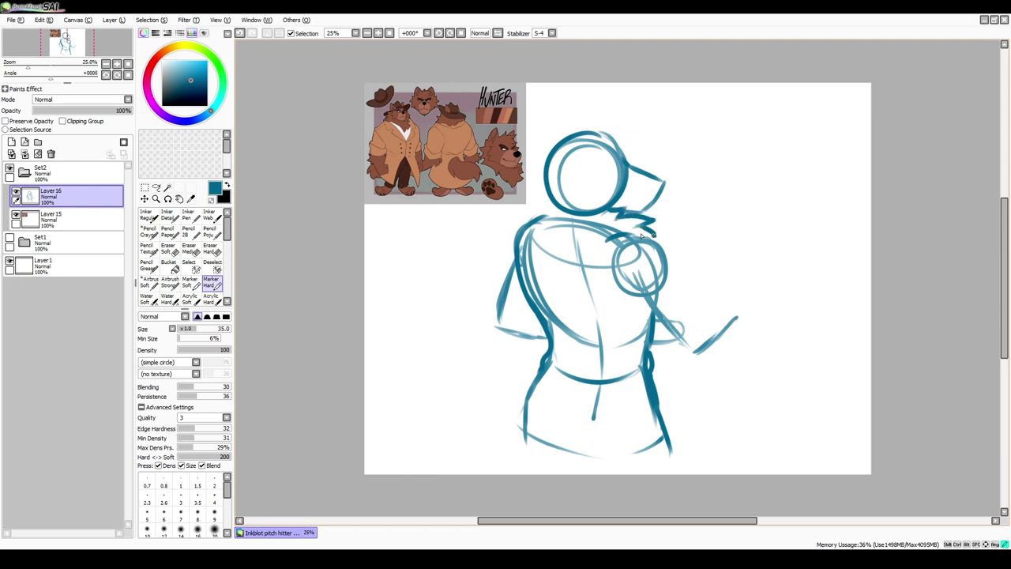
- Sketch the neck fur, ears, brow, nose and mouth around the character's head circle
mouse_move(602, 205)
left_mouse_down()
mouse_move(619, 117)
mouse_move(599, 169)
mouse_move(614, 152)
mouse_move(610, 115)
mouse_move(557, 127)
mouse_move(528, 202)
mouse_move(586, 239)
left_mouse_up()
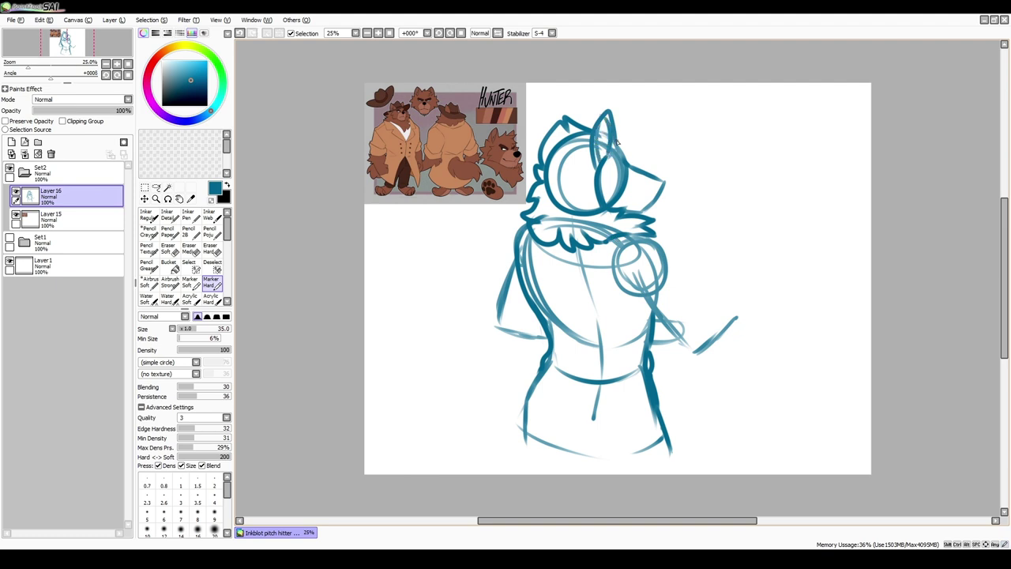
key("ctrl+plus")
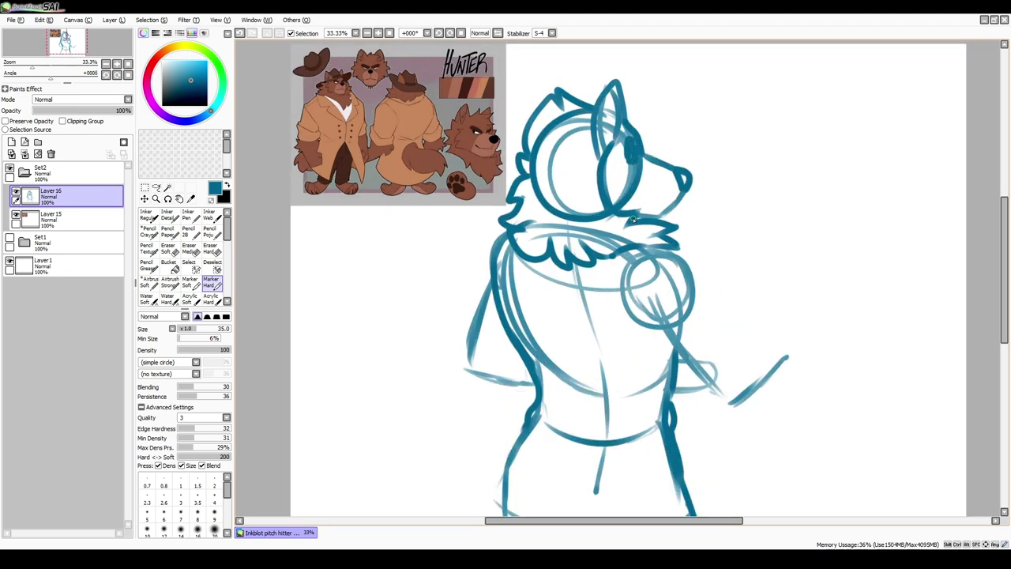
left_click_drag(632, 237, 582, 191)
mouse_move(611, 231)
left_mouse_down()
mouse_move(648, 243)
mouse_move(616, 282)
mouse_move(645, 236)
mouse_move(639, 267)
left_mouse_up()
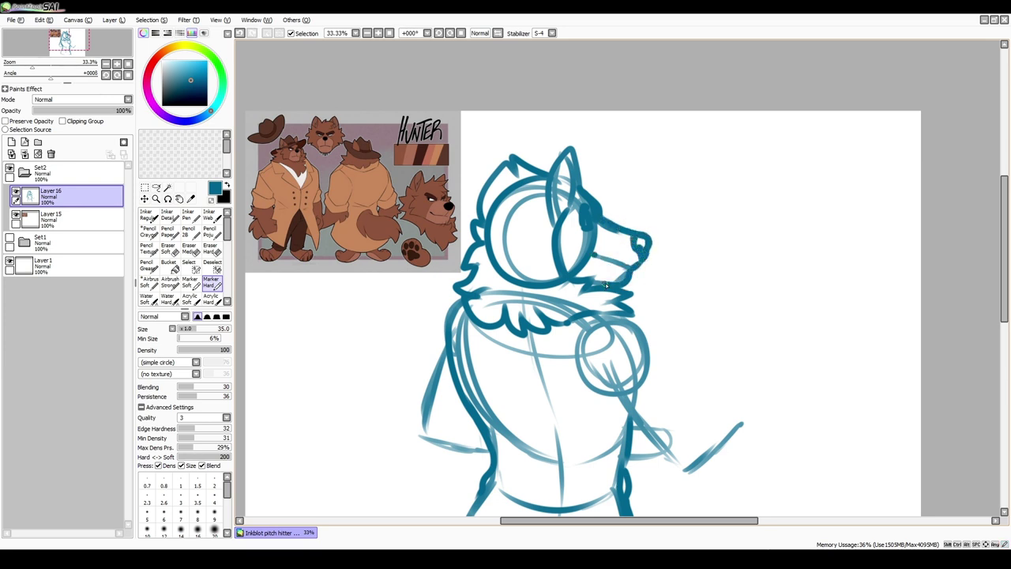
- Sketch the bent arm's outline from the near shoulder down through the elbow to the raised forearm
scroll(647, 243, "down", 1)
left_click_drag(596, 242, 651, 332)
left_click_drag(624, 305, 556, 378)
left_click_drag(692, 319, 624, 386)
mouse_move(643, 306)
left_mouse_down()
mouse_move(678, 297)
mouse_move(626, 384)
left_mouse_up()
key("ctrl+z")
key("ctrl+z")
left_click_drag(642, 305, 673, 288)
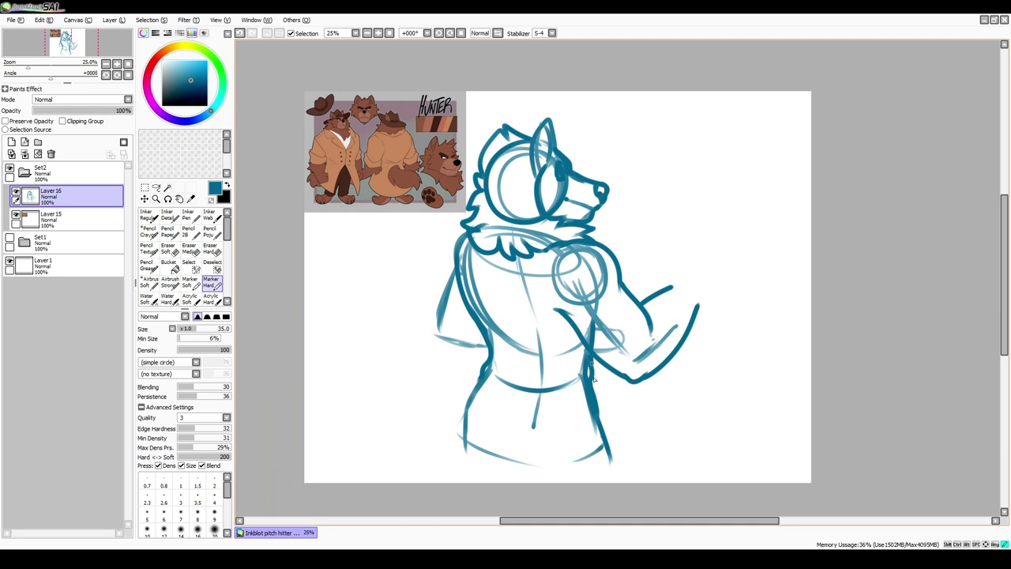
- Sketch the bushy tail behind the hips and a straight ground line beneath the figure
mouse_move(499, 387)
left_mouse_down()
mouse_move(454, 389)
mouse_move(392, 463)
left_mouse_up()
left_click_drag(512, 412, 486, 464)
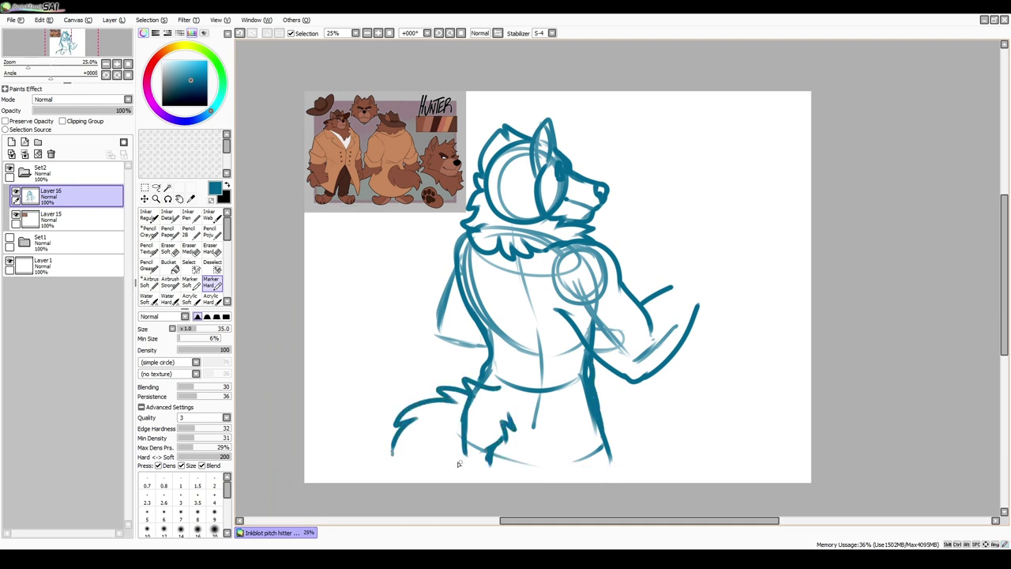
left_click_drag(384, 466, 615, 465)
- Sketch the lowered far arm with its rolled sleeve and shaggy forearm fur
mouse_move(469, 231)
left_mouse_down()
mouse_move(438, 271)
mouse_move(450, 254)
mouse_move(490, 362)
left_mouse_up()
key("ctrl+z")
mouse_move(444, 260)
left_mouse_down()
mouse_move(429, 350)
mouse_move(488, 360)
left_mouse_up()
mouse_move(427, 341)
left_mouse_down()
mouse_move(477, 318)
mouse_move(424, 334)
left_mouse_up()
left_click_drag(431, 319, 465, 305)
- Sketch the rolled sleeve cuff and the fur tuft at the bent arm's elbow
left_click_drag(653, 316, 629, 368)
left_click_drag(666, 302, 641, 356)
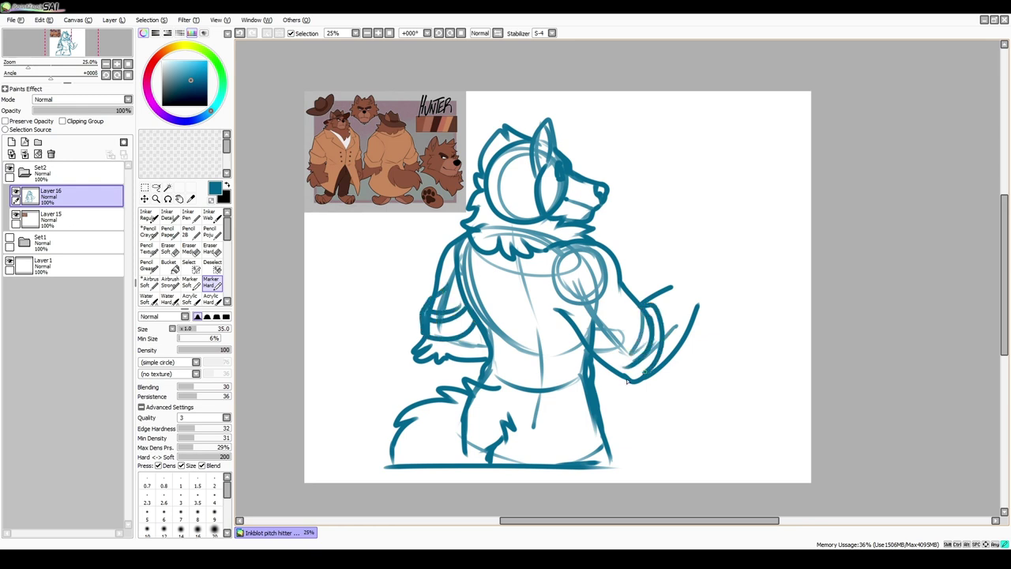
left_click_drag(653, 309, 624, 378)
mouse_move(616, 381)
left_mouse_down()
mouse_move(639, 372)
mouse_move(642, 398)
left_mouse_up()
left_click_drag(668, 365, 636, 400)
- Erase the overlapping construction lines inside the back and redraw the torso's rear contour
left_click_drag(483, 362, 466, 384)
key("e")
left_click_drag(482, 237, 474, 367)
left_click_drag(466, 256, 506, 364)
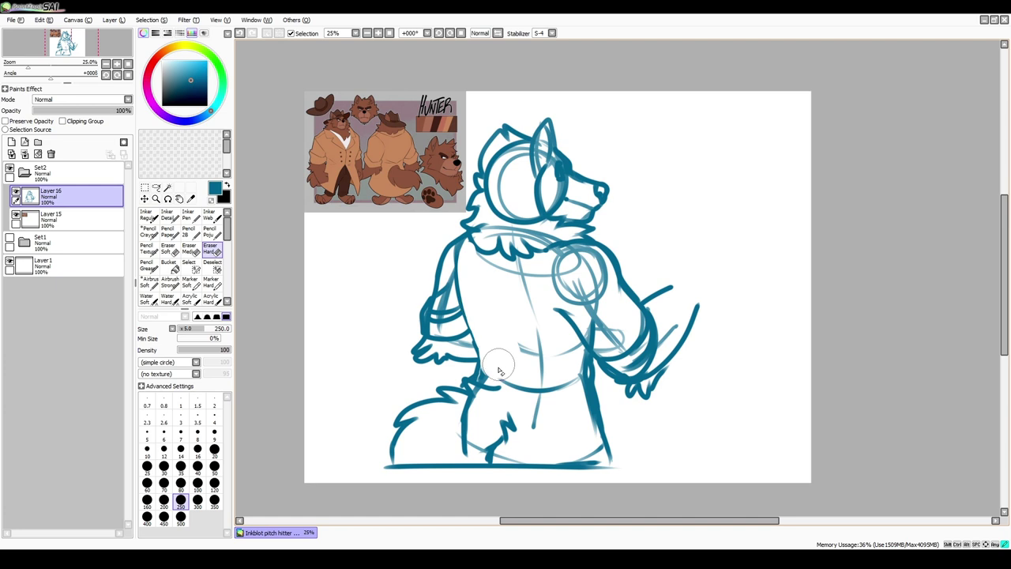
key("n")
key("ctrl+z")
left_click_drag(456, 246, 475, 357)
- Sketch the raised forearm and a clenched hand holding a slotted spatula, checking the pose in mirrored view
left_click_drag(644, 306, 667, 289)
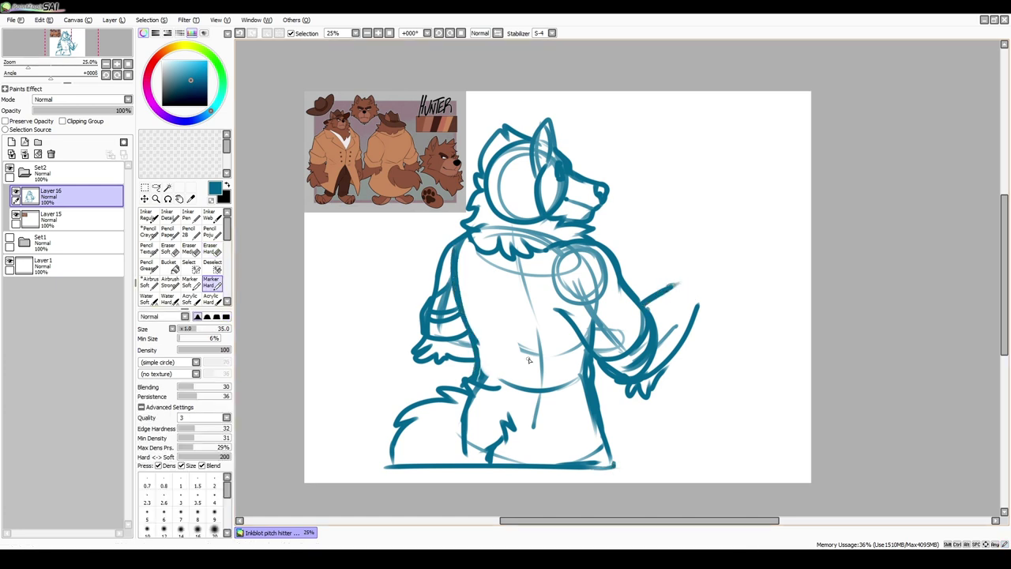
mouse_move(665, 299)
left_mouse_down()
mouse_move(691, 243)
mouse_move(711, 297)
mouse_move(666, 287)
mouse_move(679, 269)
mouse_move(661, 260)
mouse_move(703, 242)
mouse_move(718, 272)
mouse_move(687, 332)
mouse_move(657, 267)
mouse_move(704, 241)
mouse_move(700, 303)
left_mouse_up()
key("e")
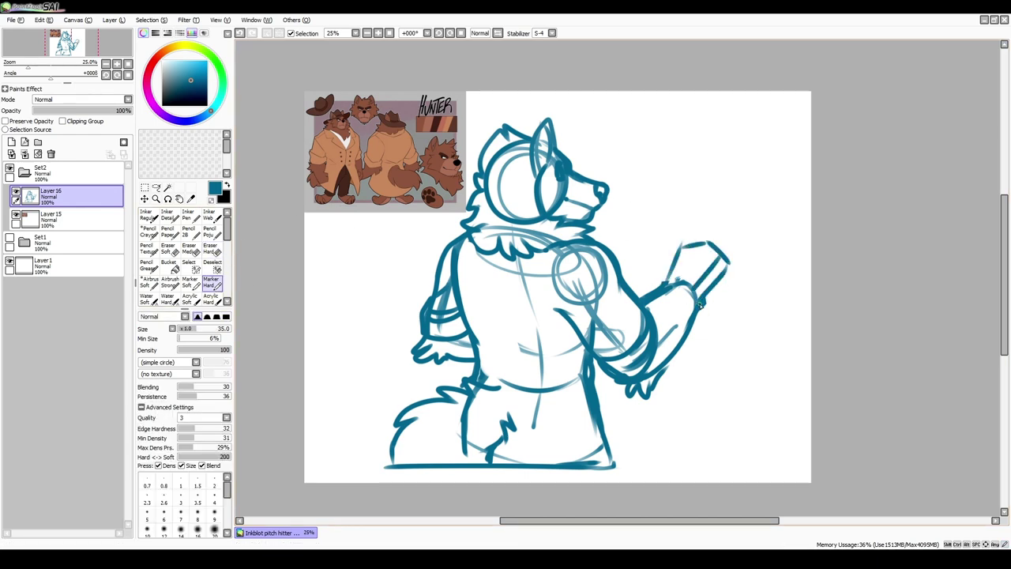
key("h")
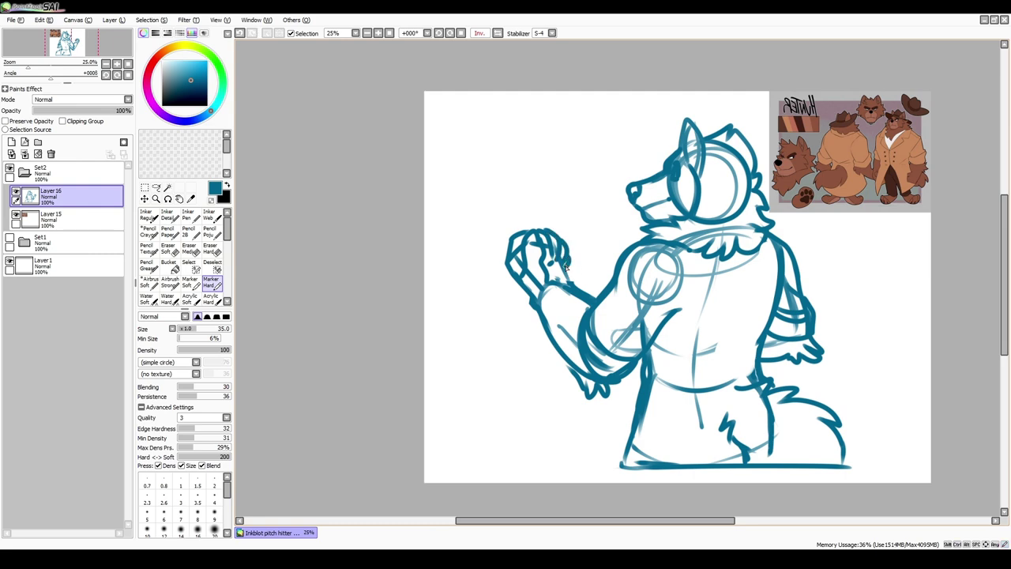
key("h")
mouse_move(697, 252)
left_mouse_down()
mouse_move(746, 218)
mouse_move(751, 185)
left_mouse_up()
mouse_move(750, 227)
left_mouse_down()
mouse_move(759, 198)
mouse_move(725, 248)
left_mouse_up()
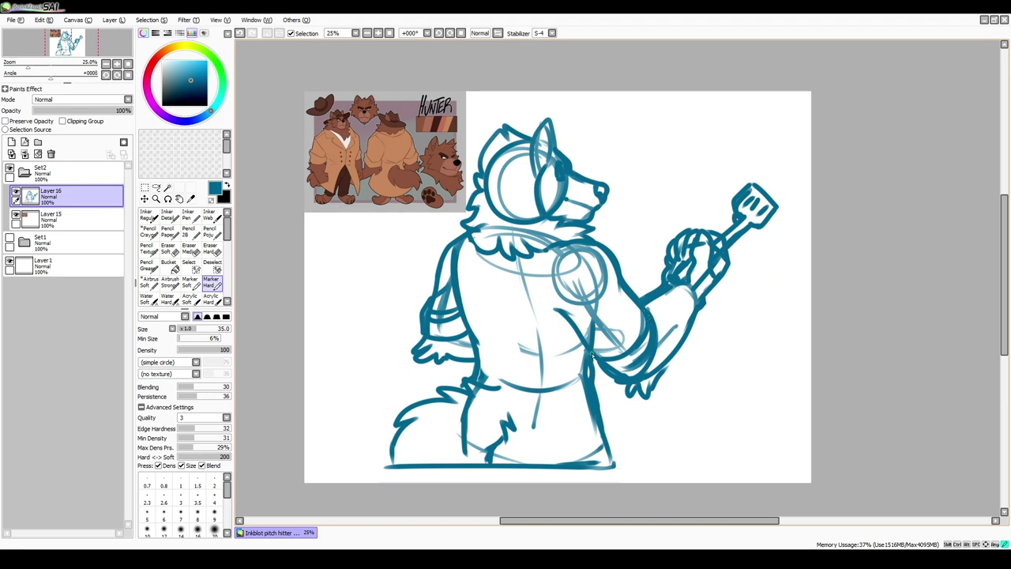
- Sketch the shirt hem across the waist and a boxy counter with a round pan beside the figure
left_click_drag(588, 385, 486, 389)
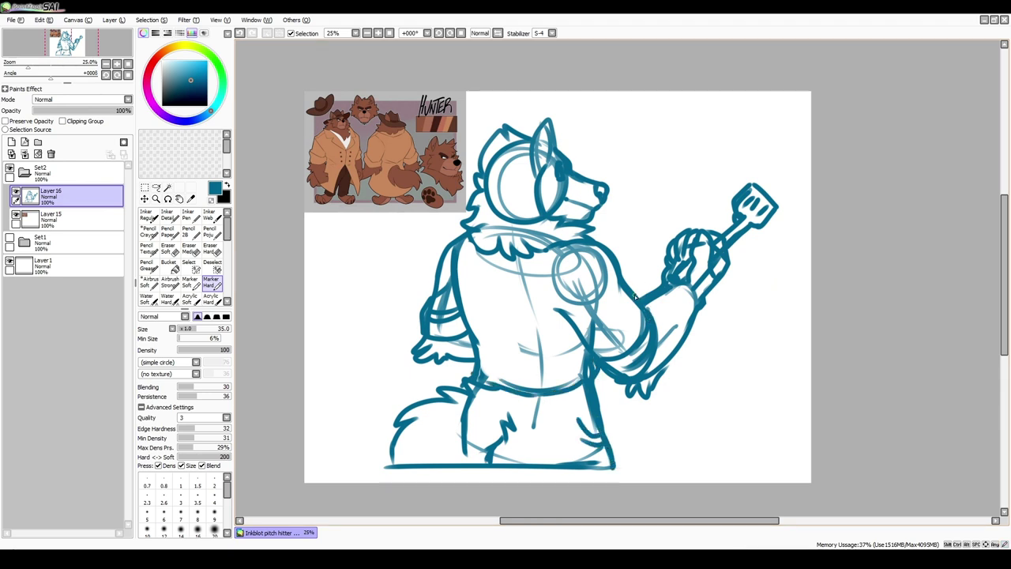
left_click_drag(665, 366, 740, 364)
left_click_drag(358, 358, 413, 357)
left_click_drag(609, 471, 760, 473)
left_click_drag(746, 371, 750, 467)
left_click_drag(601, 379, 749, 377)
left_click_drag(601, 399, 741, 411)
mouse_move(692, 331)
left_mouse_down()
mouse_move(719, 331)
mouse_move(711, 343)
mouse_move(711, 323)
mouse_move(749, 354)
left_mouse_up()
mouse_move(685, 341)
left_mouse_down()
mouse_move(752, 336)
mouse_move(751, 350)
mouse_move(671, 358)
left_mouse_up()
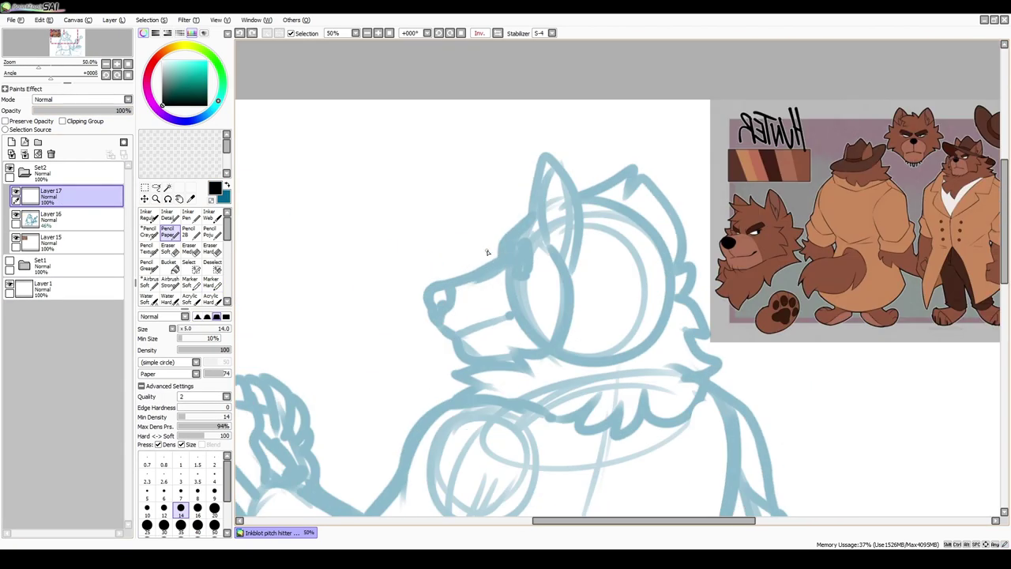
- Ink the forehead, muzzle, nose, mouth and eye in black over the sketch with a size 20 brush
key("bracketright")
key("bracketright")
scroll(488, 252, "up", 1)
left_click_drag(543, 199, 391, 325)
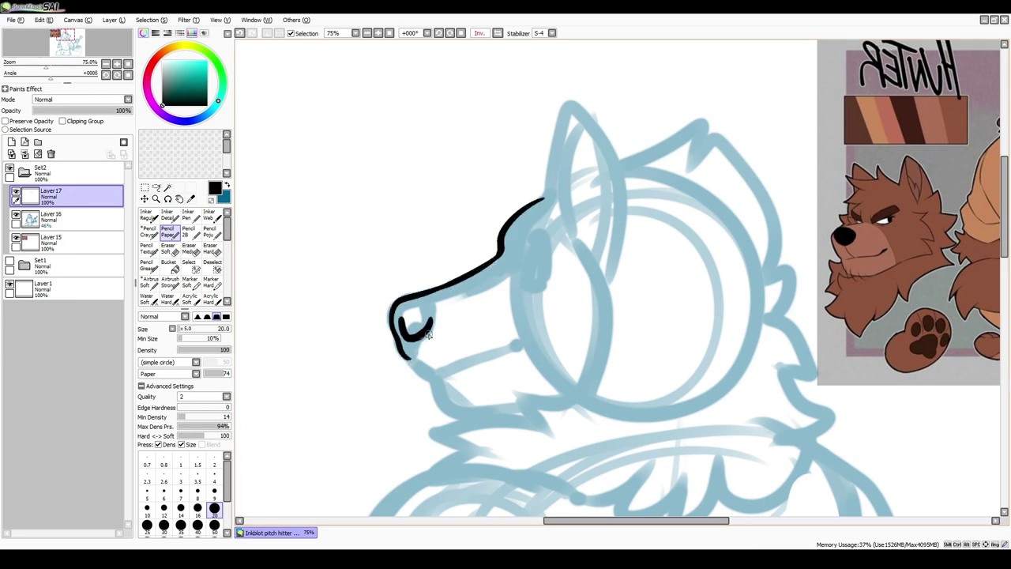
mouse_move(434, 376)
left_mouse_down()
mouse_move(519, 337)
mouse_move(452, 417)
left_mouse_up()
mouse_move(515, 265)
left_mouse_down()
mouse_move(555, 255)
mouse_move(516, 275)
left_mouse_up()
mouse_move(501, 242)
left_mouse_down()
mouse_move(559, 218)
mouse_move(561, 248)
mouse_move(620, 379)
left_mouse_up()
- Ink the near ear's outline and the pointed cheek fur below it
scroll(620, 371, "up", 2)
left_click_drag(558, 254, 655, 298)
left_click_drag(633, 294, 652, 325)
left_click_drag(573, 297, 607, 194)
left_click_drag(631, 319, 650, 342)
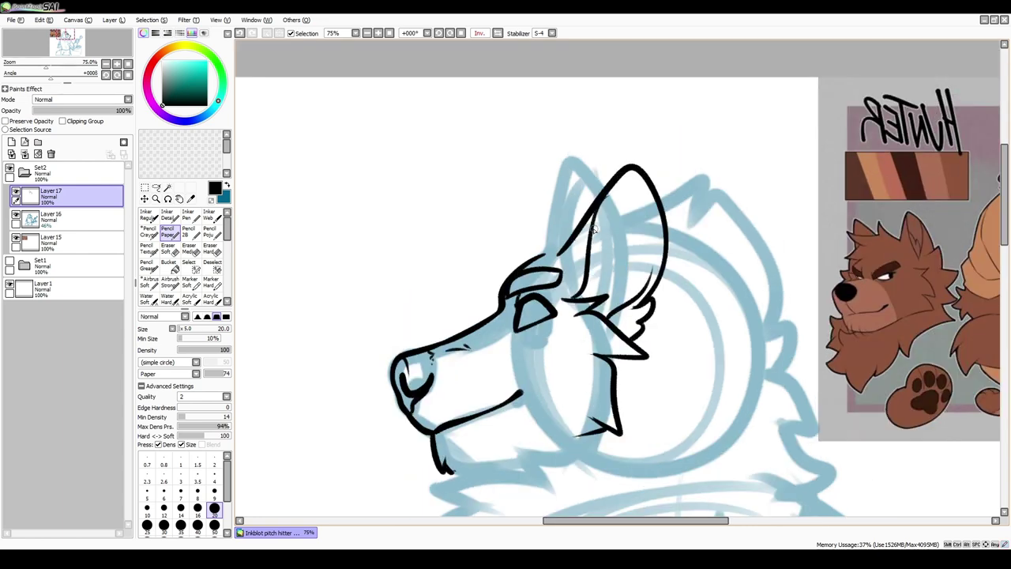
- Ink the inner ear fur, the forelock and the spiky fur along the top of the head
left_click_drag(601, 202, 636, 261)
left_click_drag(569, 198, 597, 231)
left_click_drag(528, 180, 591, 218)
left_click_drag(549, 229, 570, 254)
left_click_drag(545, 211, 499, 299)
key("h")
left_click_drag(551, 229, 427, 260)
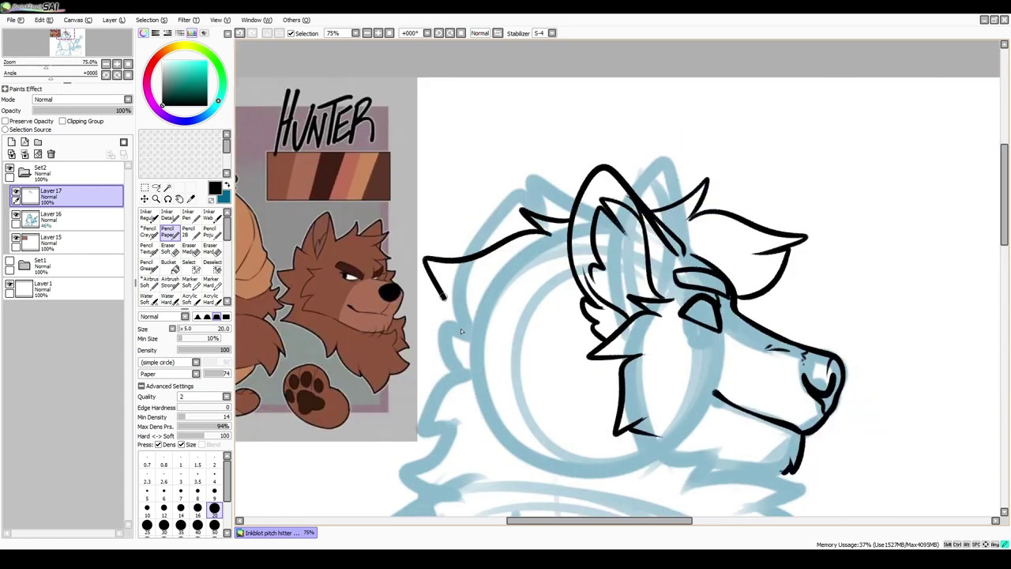
- Ink the jagged fur down the back of the head, under the jaw and around the neck ruff
key("Page_Down")
left_click_drag(475, 212, 424, 278)
left_click_drag(462, 267, 410, 309)
left_click_drag(517, 218, 483, 310)
mouse_move(507, 304)
left_mouse_down()
mouse_move(538, 391)
mouse_move(679, 346)
left_mouse_up()
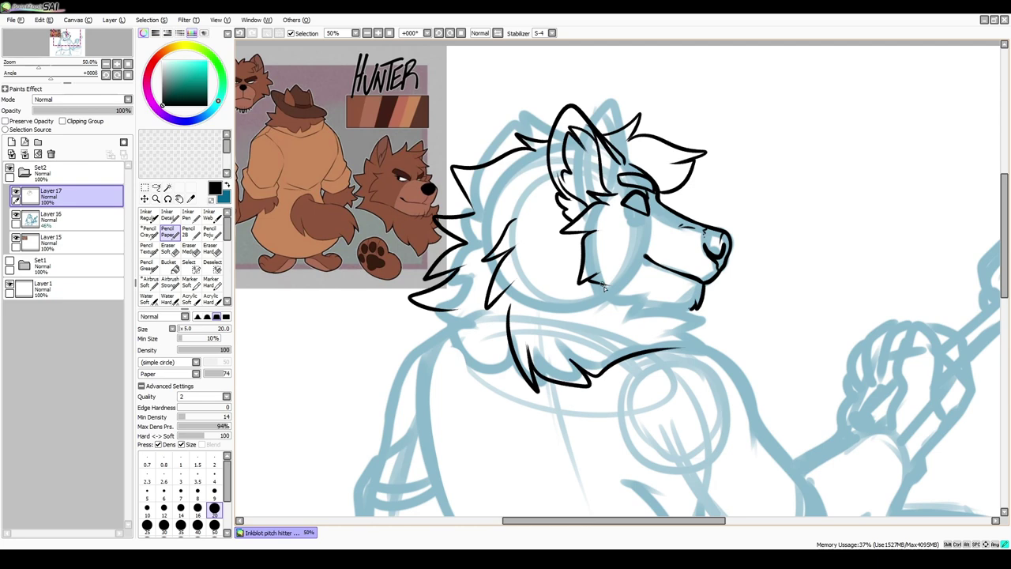
left_click_drag(603, 286, 685, 310)
left_click_drag(648, 318, 721, 344)
left_click_drag(461, 309, 444, 362)
left_click_drag(466, 328, 512, 383)
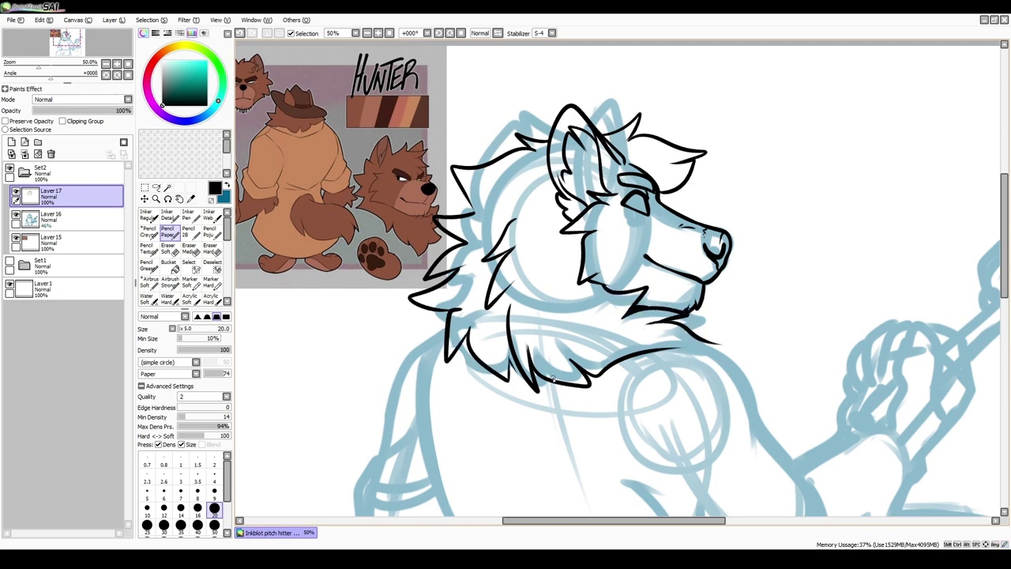
- Ink the lowered far arm with its rolled sleeve, forearm fur and the adjoining back contour
key("Page_Down")
scroll(601, 320, "down", 3)
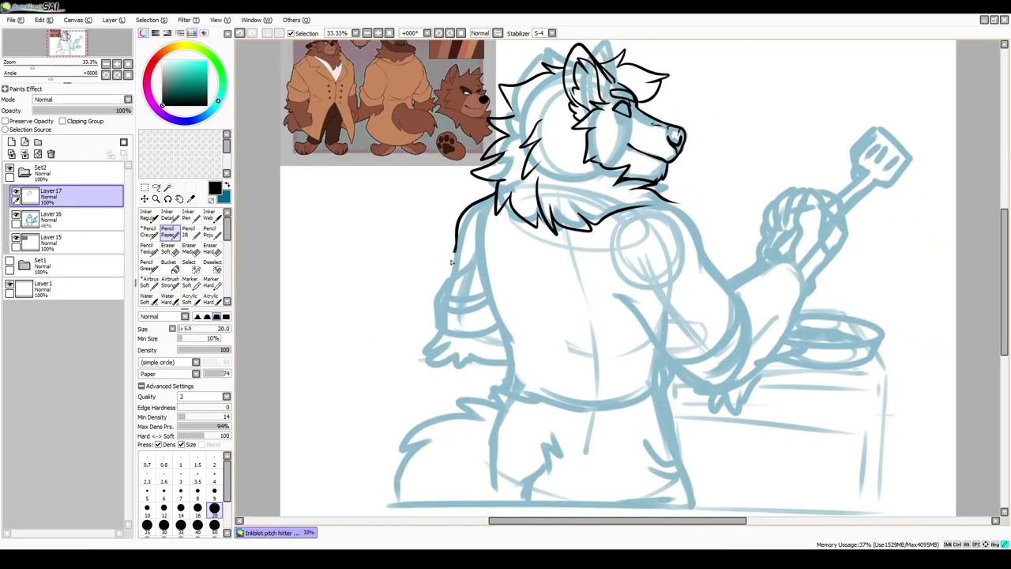
left_click_drag(471, 247, 506, 353)
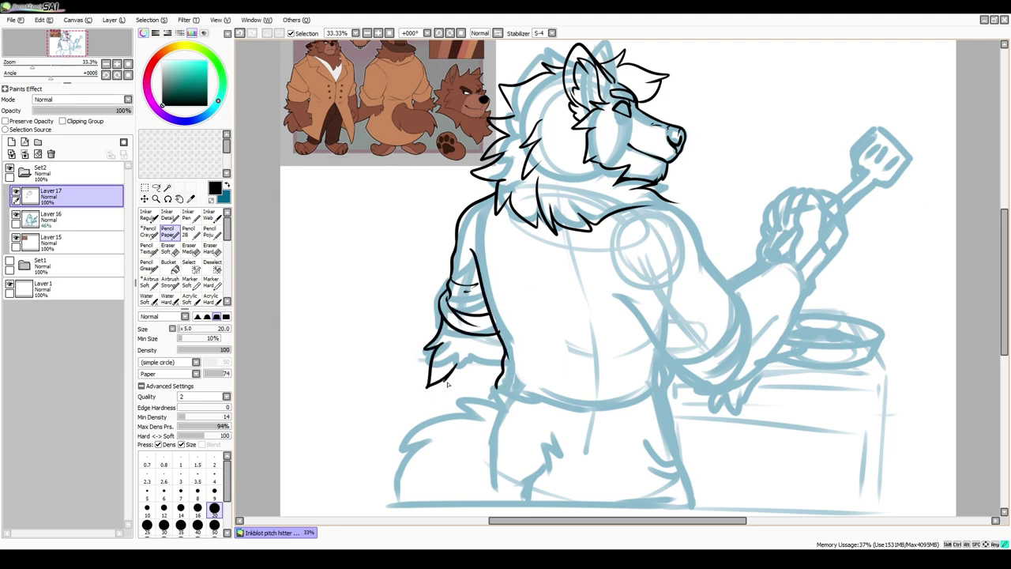
- Ink the near shoulder and upper arm down to the curved folds of the rolled cuff
scroll(541, 350, "up", 3)
scroll(541, 350, "down", 3)
scroll(601, 316, "up", 1)
mouse_move(608, 190)
left_mouse_down()
mouse_move(684, 305)
mouse_move(678, 297)
mouse_move(746, 359)
mouse_move(691, 468)
left_mouse_up()
key("ctrl+z")
left_click_drag(734, 341, 670, 446)
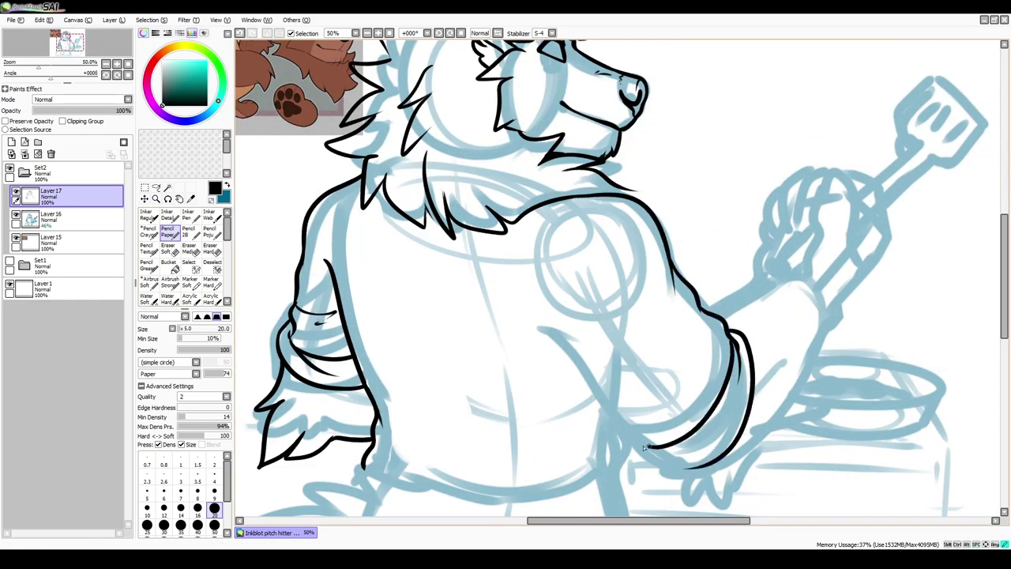
- Ink the sleeve's underside from the armpit, the cuff's lower folds and the elbow fur
mouse_move(540, 332)
left_mouse_down()
mouse_move(640, 453)
mouse_move(614, 406)
left_mouse_up()
key("ctrl+z")
left_click_drag(608, 405, 658, 397)
key("ctrl+z")
left_click_drag(553, 336, 644, 450)
left_click_drag(644, 399, 712, 438)
left_click_drag(695, 475, 668, 391)
- Ink the raised forearm's edges and the shirt's hem and fold lines
mouse_move(653, 394)
left_mouse_down()
mouse_move(658, 417)
mouse_move(681, 431)
mouse_move(805, 236)
left_mouse_up()
mouse_move(690, 230)
left_mouse_down()
mouse_move(674, 283)
mouse_move(738, 249)
left_mouse_up()
mouse_move(646, 320)
left_mouse_down()
mouse_move(466, 356)
mouse_move(391, 320)
left_mouse_up()
key("ctrl+z")
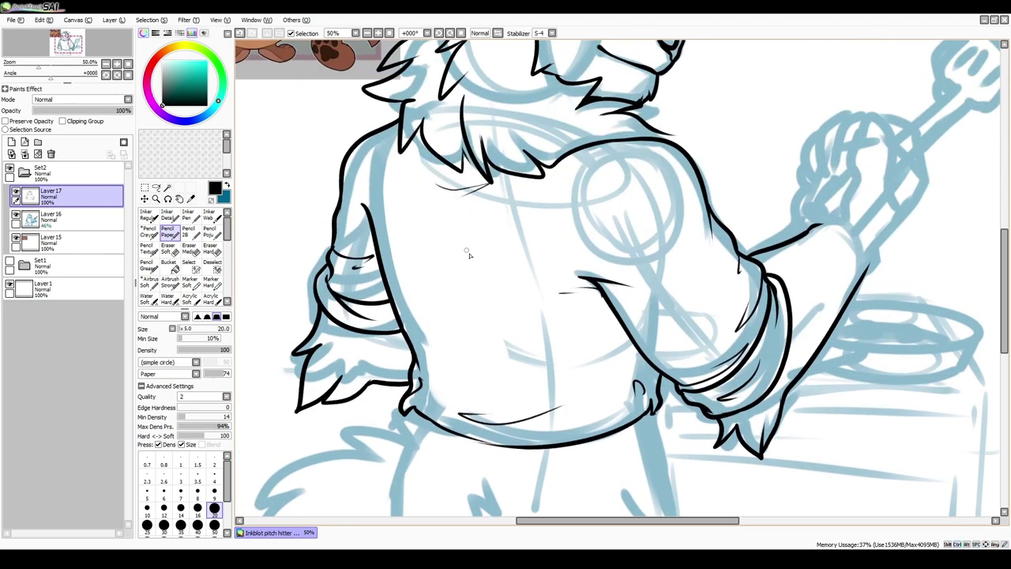
- Ink the trousers' outer side and the waistband details below the shirt hem
left_click_drag(640, 237, 662, 345)
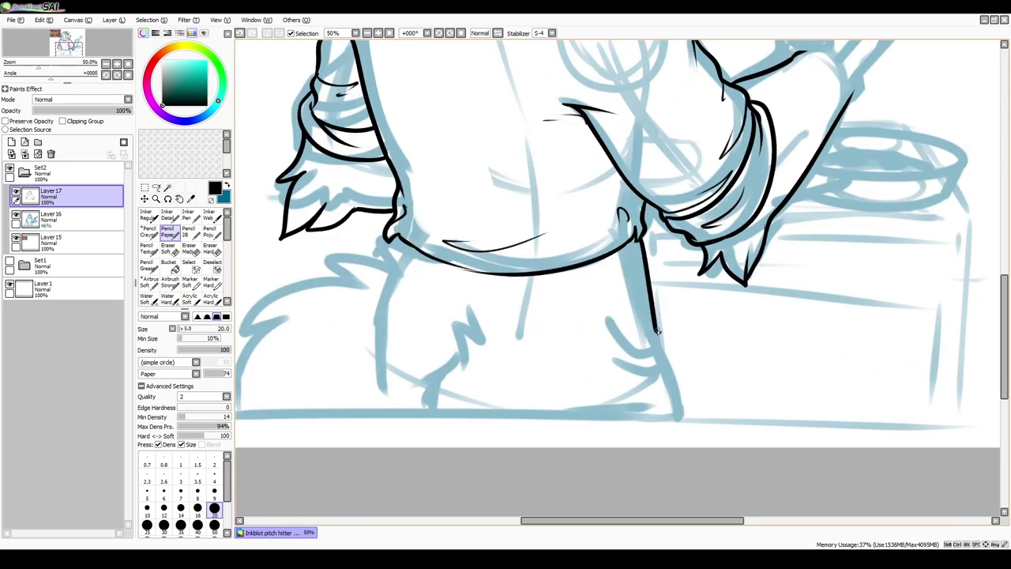
left_click_drag(531, 294, 615, 275)
left_click_drag(634, 260, 642, 269)
- Ink the bushy tail's outline with jagged fur along both edges
left_click_drag(439, 254, 312, 273)
left_click_drag(442, 356, 538, 296)
left_click_drag(387, 259, 318, 368)
left_click_drag(553, 209, 575, 257)
left_click_drag(589, 278, 510, 367)
- Ink the waistband's lower edge between the tail and the centre belt loop
scroll(521, 348, "up", 1)
scroll(674, 254, "down", 1)
scroll(674, 255, "up", 1)
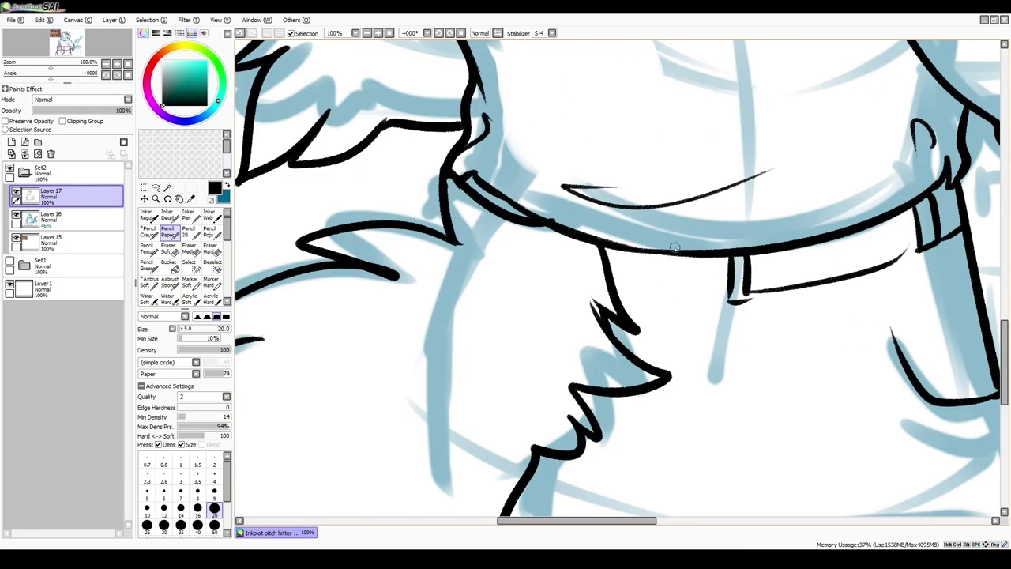
scroll(674, 254, "up", 1)
scroll(612, 273, "down", 2)
scroll(624, 240, "up", 1)
left_click_drag(711, 227, 597, 237)
key("ctrl+z")
key("ctrl+z")
mouse_move(757, 310)
left_mouse_down()
mouse_move(694, 328)
mouse_move(710, 321)
left_mouse_up()
scroll(612, 322, "down", 1)
scroll(442, 253, "down", 1)
left_click_drag(486, 208, 426, 251)
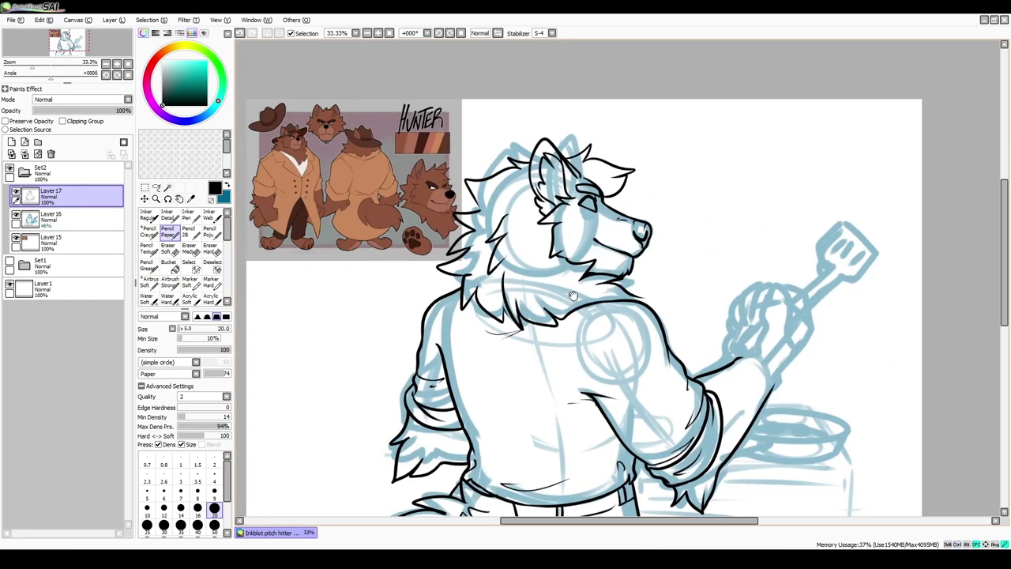
- Ink the raised hand's curled fingers, claws, thumb and wrist
scroll(553, 345, "up", 2)
left_click_drag(537, 340, 602, 194)
mouse_move(645, 332)
left_mouse_down()
mouse_move(656, 186)
mouse_move(642, 203)
left_mouse_up()
mouse_move(624, 409)
left_mouse_down()
mouse_move(715, 300)
mouse_move(608, 147)
left_mouse_up()
mouse_move(608, 147)
left_mouse_down()
mouse_move(546, 209)
mouse_move(573, 270)
mouse_move(506, 231)
mouse_move(484, 237)
mouse_move(471, 315)
mouse_move(493, 368)
left_mouse_up()
left_click_drag(510, 306, 516, 322)
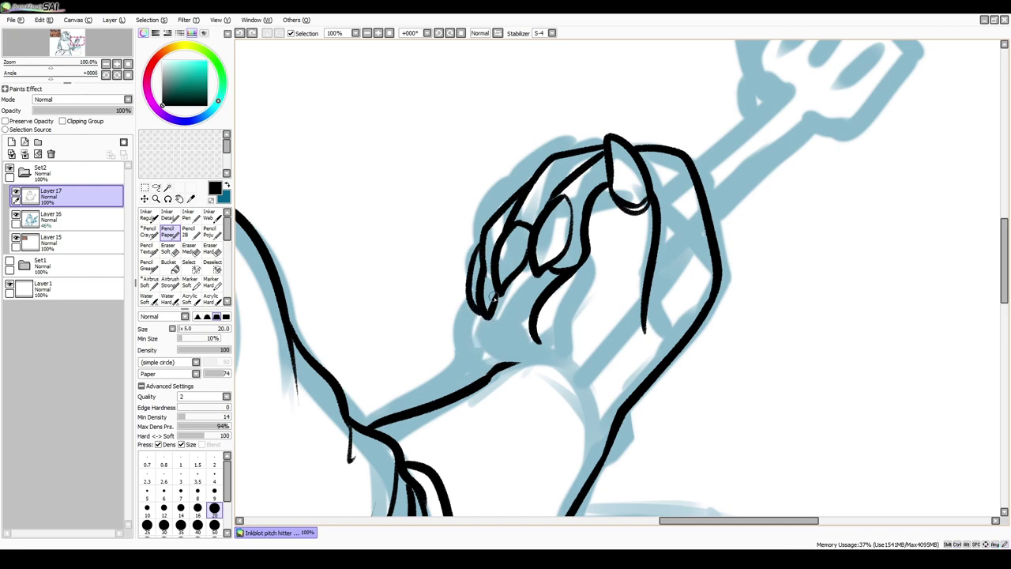
- Add a new layer above the line art and reduce the brush size to 12
scroll(581, 356, "down", 3)
scroll(581, 356, "up", 1)
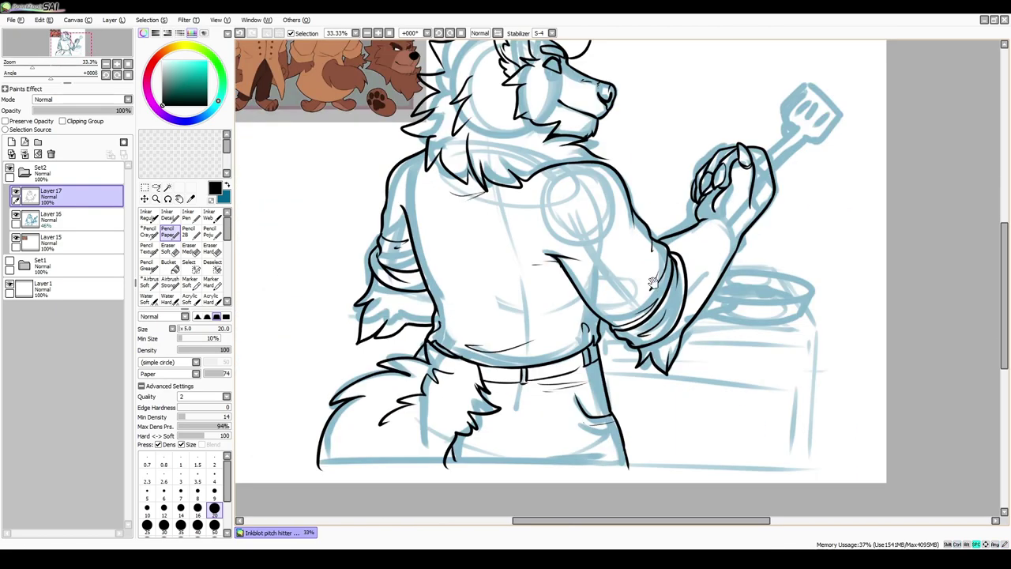
scroll(743, 293, "up", 2)
scroll(743, 292, "down", 2)
scroll(705, 214, "up", 2)
key("ctrl+shift+n")
key("bracketleft")
key("bracketleft")
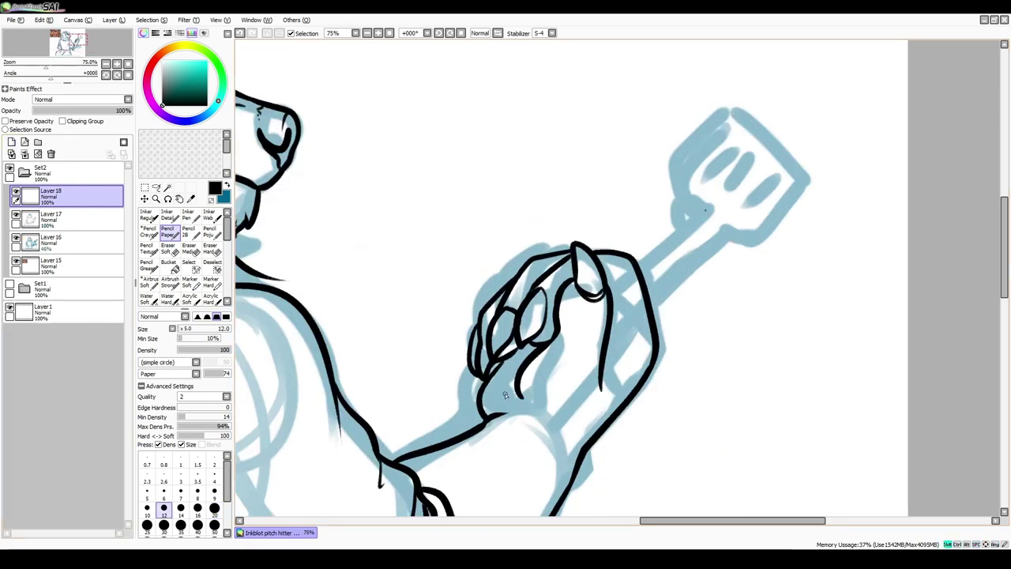
- Fill a narrow black rectangle, rotate it along the spatula's handle and set its layer to 38% opacity
key("m")
left_click_drag(458, 106, 703, 356)
key("ctrl+t")
left_click_drag(553, 358, 677, 350)
key("Return")
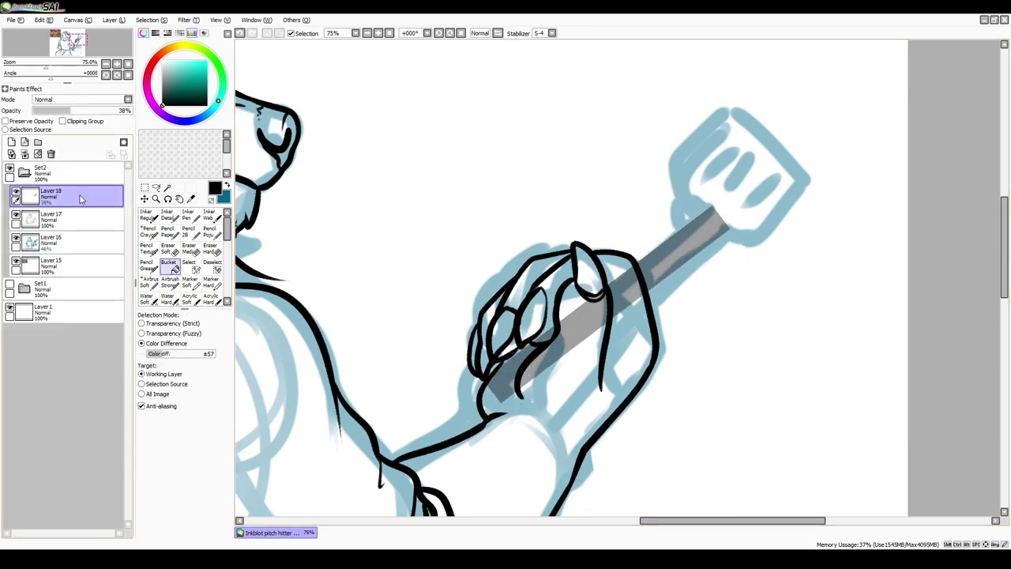
- On a new layer, ink the spatula's handle edges and rounded end along the grey guide
key("ctrl+shift+n")
key("n")
left_click_drag(485, 387, 499, 407)
mouse_move(709, 212)
left_mouse_down()
mouse_move(493, 379)
mouse_move(518, 394)
left_mouse_up()
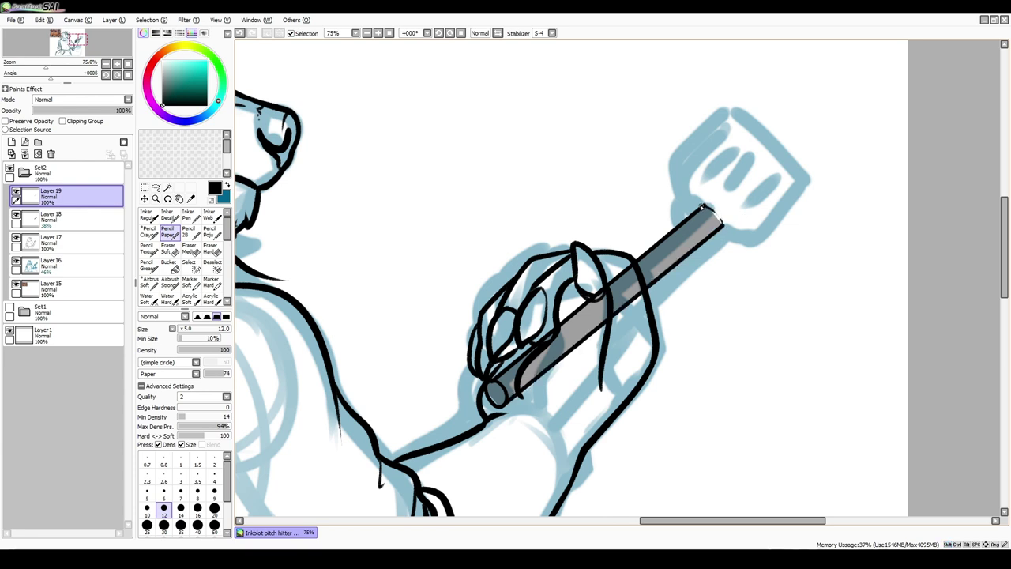
key("ctrl+z")
key("ctrl+z")
mouse_move(709, 209)
left_mouse_down()
mouse_move(492, 399)
mouse_move(721, 228)
left_mouse_up()
- On another new layer, fill a black rectangle, transform it over the spatula's blade and set 54% opacity
key("ctrl+shift+n")
mouse_move(332, 183)
left_mouse_down()
mouse_move(429, 312)
mouse_move(819, 286)
left_mouse_up()
key("g")
left_click(395, 276)
key("ctrl+t")
key("Return")
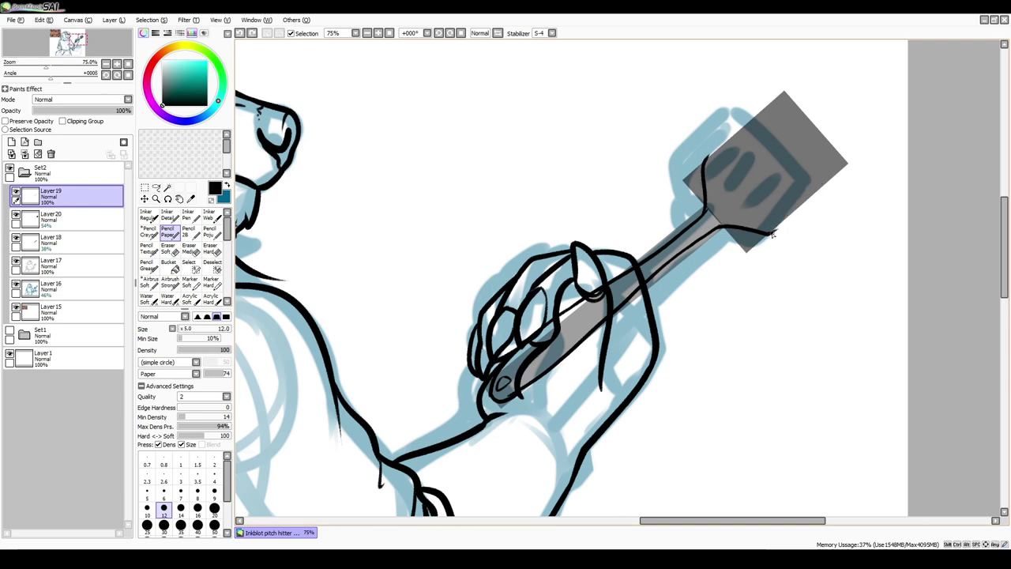
- Ink the spatula blade's rounded outline, its long slots and the line along its front edge
left_click_drag(773, 233, 852, 166)
left_click_drag(706, 207, 759, 113)
left_click_drag(847, 131, 855, 167)
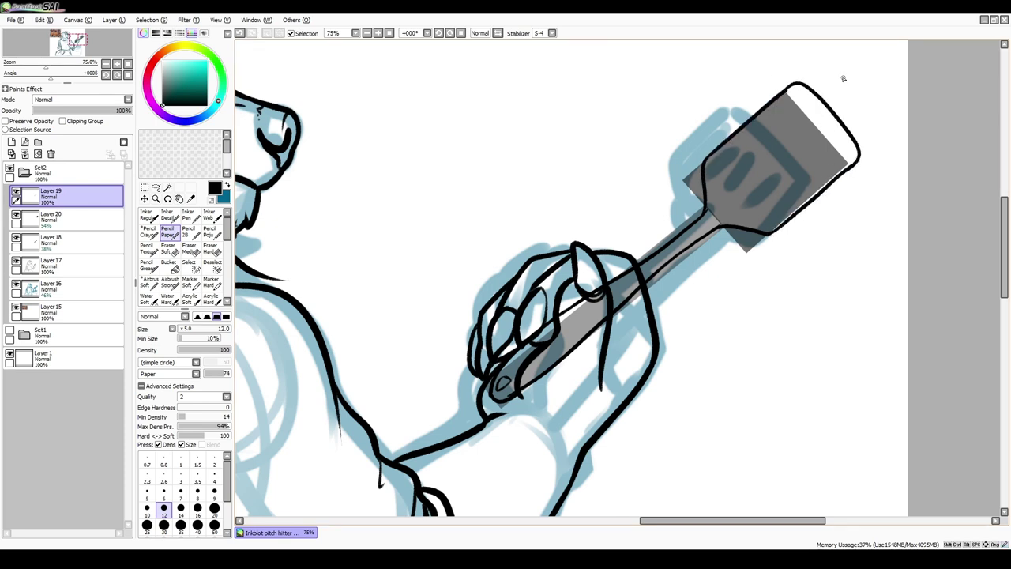
left_click_drag(790, 150, 826, 118)
key("ctrl+z")
mouse_move(723, 209)
left_mouse_down()
mouse_move(821, 126)
mouse_move(755, 219)
left_mouse_up()
left_click_drag(822, 114, 838, 150)
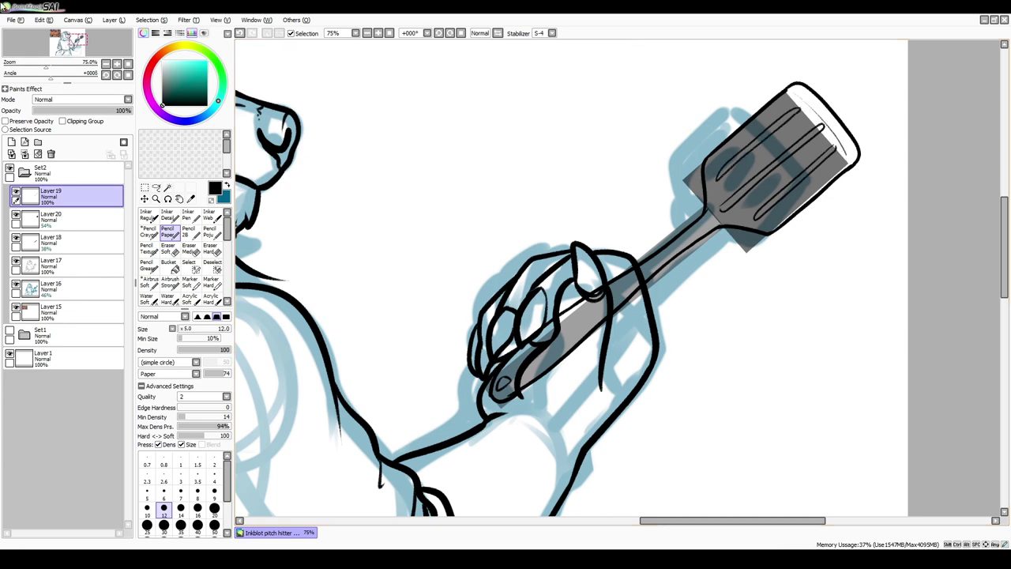
- Erase the handle lines that pass across the hand behind the fingers
key("e")
left_click_drag(600, 312, 576, 358)
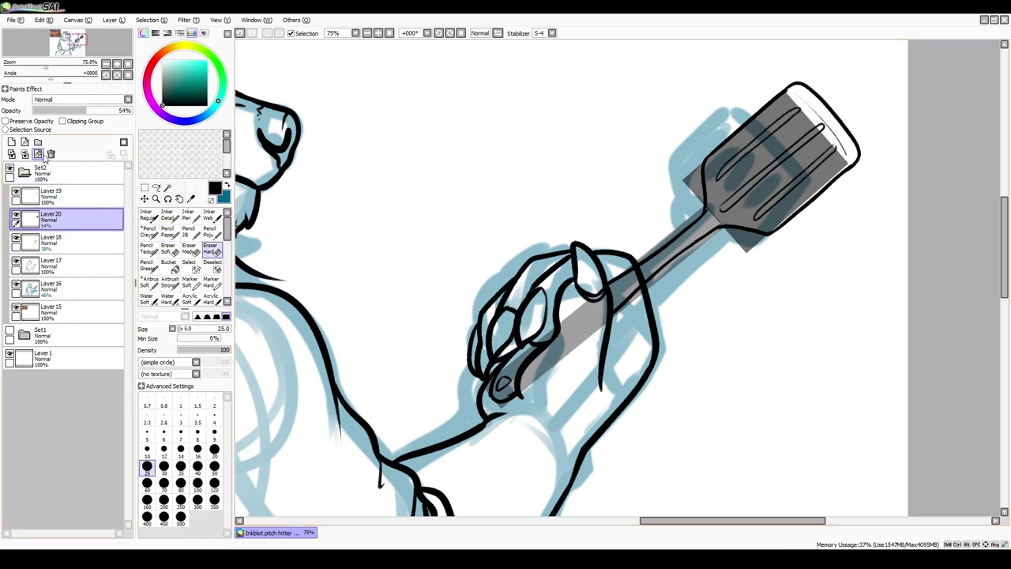
- Delete the grey guide layers and thicken the spatula blade's outline with the Paper pencil at size 20
left_click(51, 153)
key("minus")
left_click(168, 232)
left_click(214, 509)
key("plus")
key("plus")
mouse_move(842, 142)
left_mouse_down()
mouse_move(637, 300)
mouse_move(714, 180)
left_mouse_up()
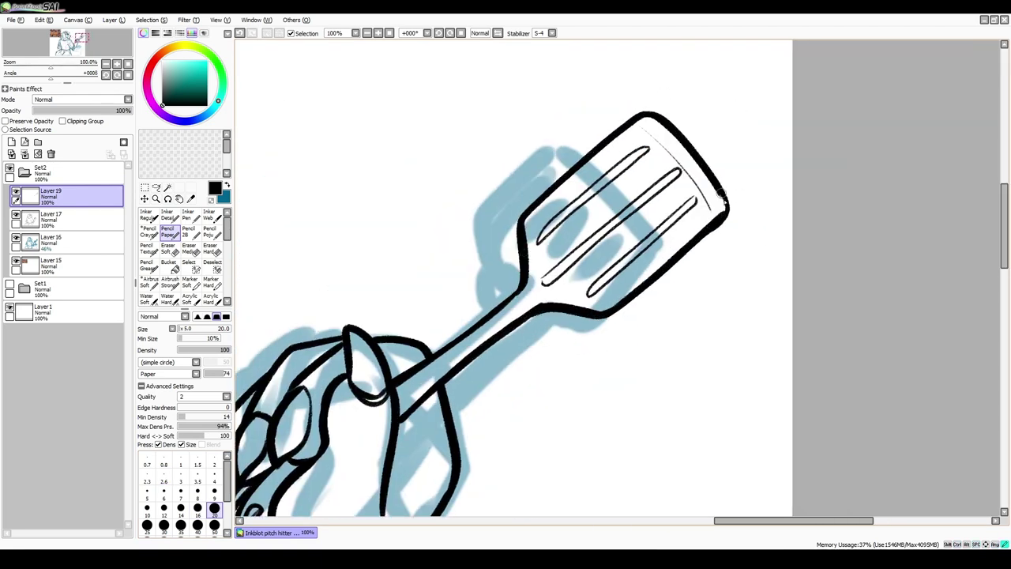
- Thicken the outlines of the three long slots in the spatula's blade
mouse_move(543, 285)
left_mouse_down()
mouse_move(678, 177)
mouse_move(546, 284)
left_mouse_up()
mouse_move(693, 199)
left_mouse_down()
mouse_move(588, 296)
mouse_move(697, 207)
left_mouse_up()
left_click_drag(647, 145, 537, 242)
left_click_drag(651, 147, 585, 205)
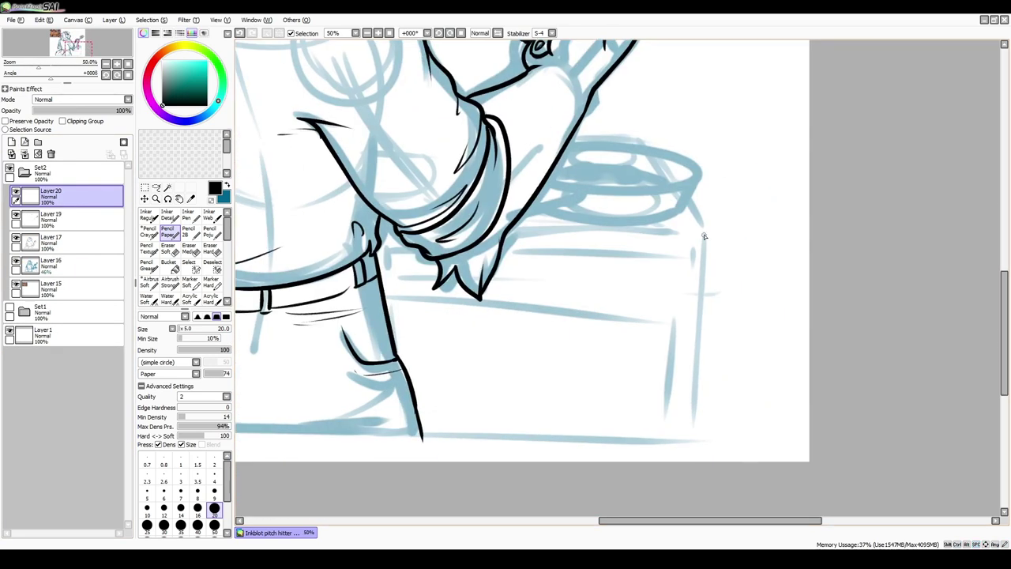
- On a new layer, ink the counter's front frame with straight top, side and drawer lines, using a rectangular selection as a guide
key("ctrl+t")
key("Return")
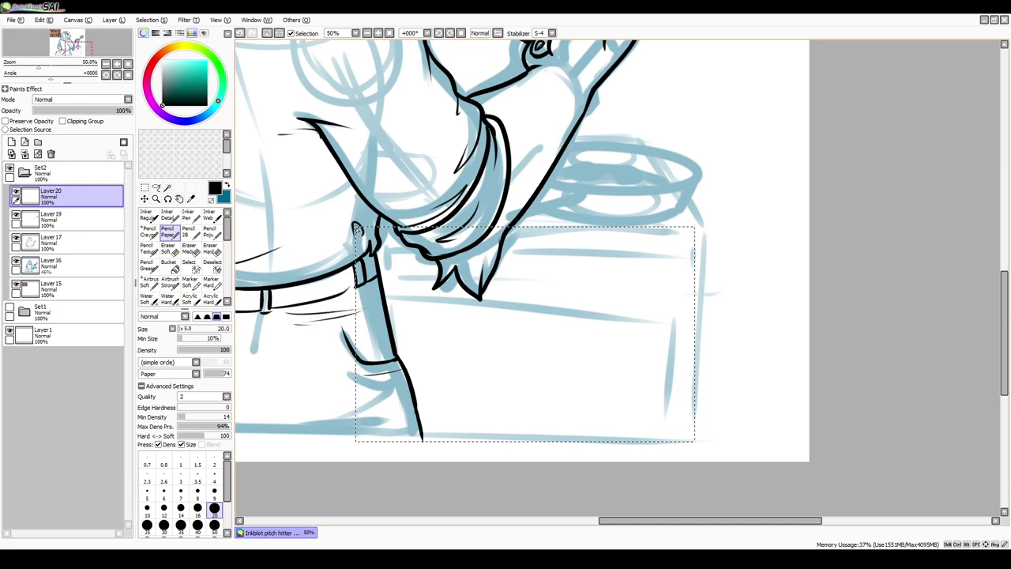
left_click(693, 440, "shift")
key("ctrl+t")
key("Return")
left_click_drag(360, 254, 711, 254)
left_click_drag(359, 271, 711, 271)
left_click_drag(370, 289, 712, 289)
left_click_drag(672, 253, 673, 448)
key("ctrl+d")
- Ink the counter top's slanted side edge and its horizontal back edge behind the pan sketch
left_click_drag(747, 302, 726, 397)
left_click_drag(609, 231, 673, 324)
left_click_drag(606, 234, 526, 234)
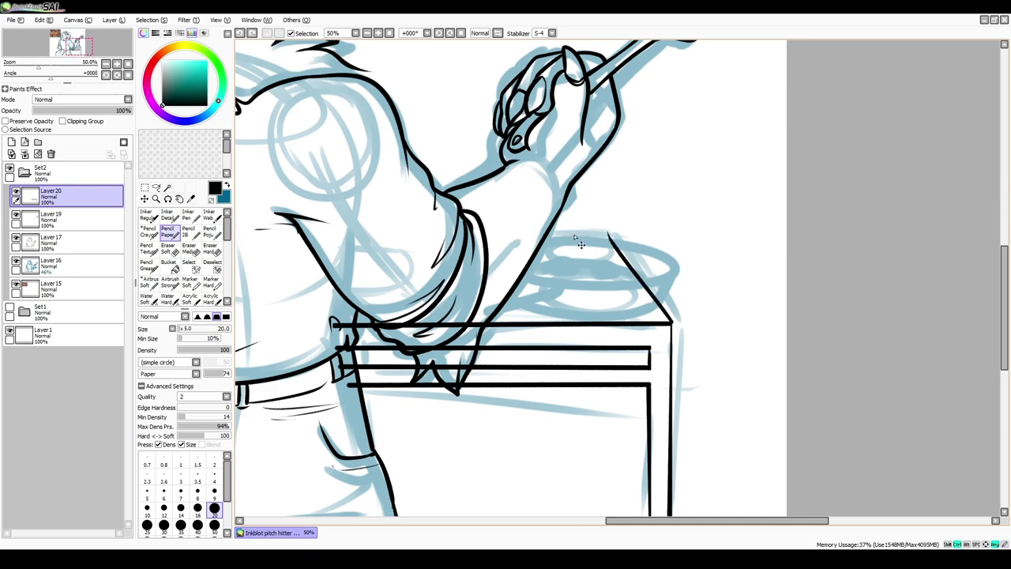
- Erase the counter lines that cross the character's waist, sleeve and forearm
key("e")
left_click_drag(347, 376, 484, 310)
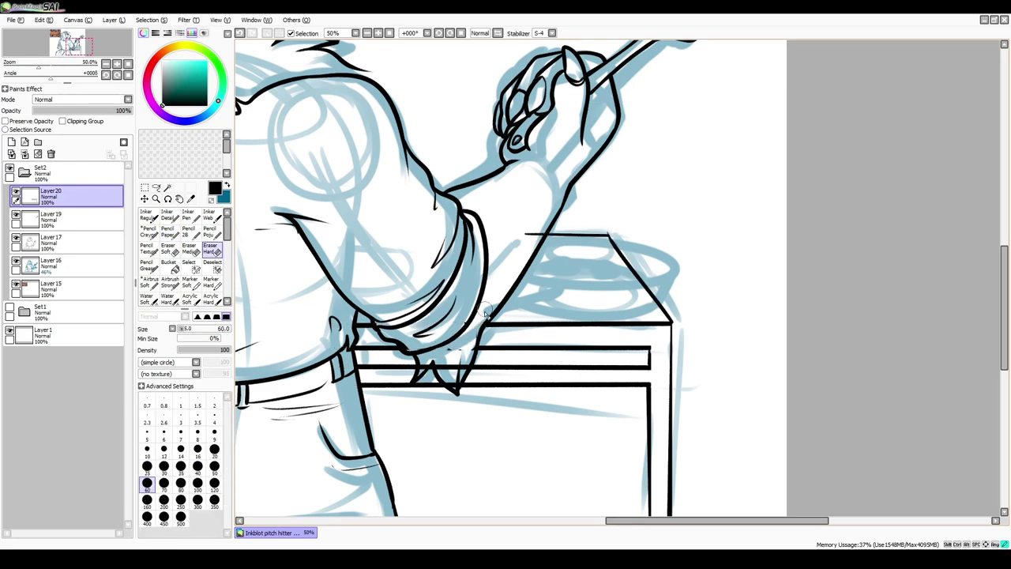
key("n")
key("e")
- On a new layer, ink the frying pan's rim, body and handle along the blue sketch
key("ctrl+shift+n")
key("n")
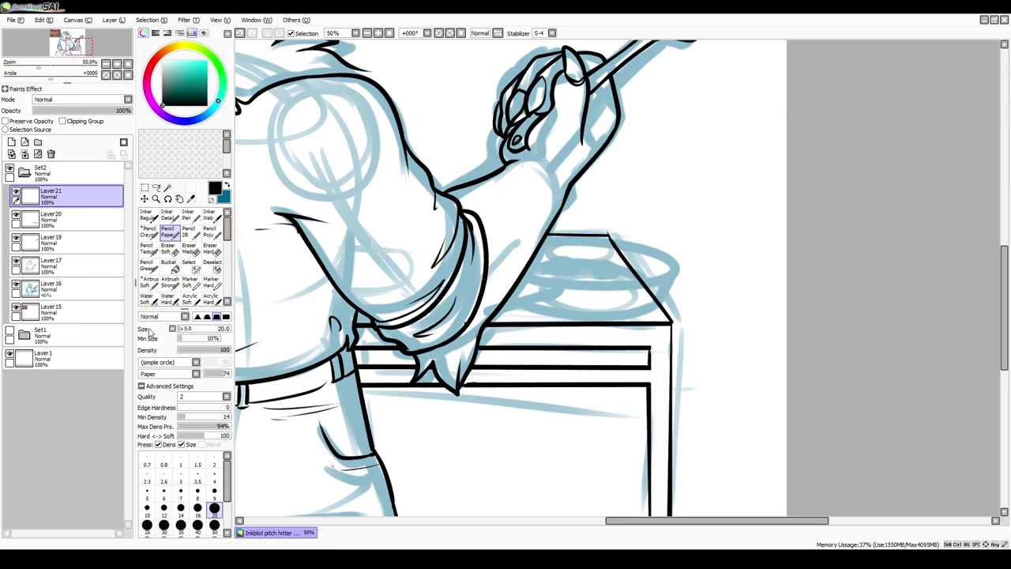
mouse_move(516, 253)
left_mouse_down()
mouse_move(664, 261)
mouse_move(506, 292)
mouse_move(541, 300)
mouse_move(663, 289)
left_mouse_up()
- Merge the spatula, counter and pan ink layers and clear the counter edges that run through the pan
key("e")
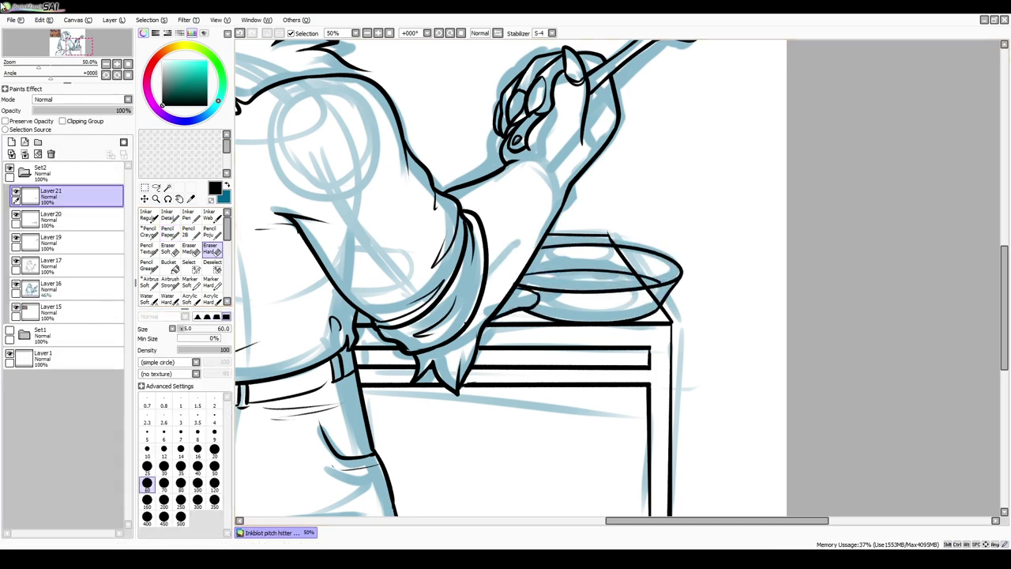
key("ctrl+e")
key("ctrl+e")
left_click_drag(613, 245, 662, 305)
- Ink two rounded pieces of food with inner ovals inside the frying pan and merge the inks into the character's line layer
key("n")
mouse_move(604, 270)
left_mouse_down()
mouse_move(592, 288)
mouse_move(659, 283)
left_mouse_up()
key("e")
left_click(50, 218)
key("n")
scroll(616, 281, "up", 4)
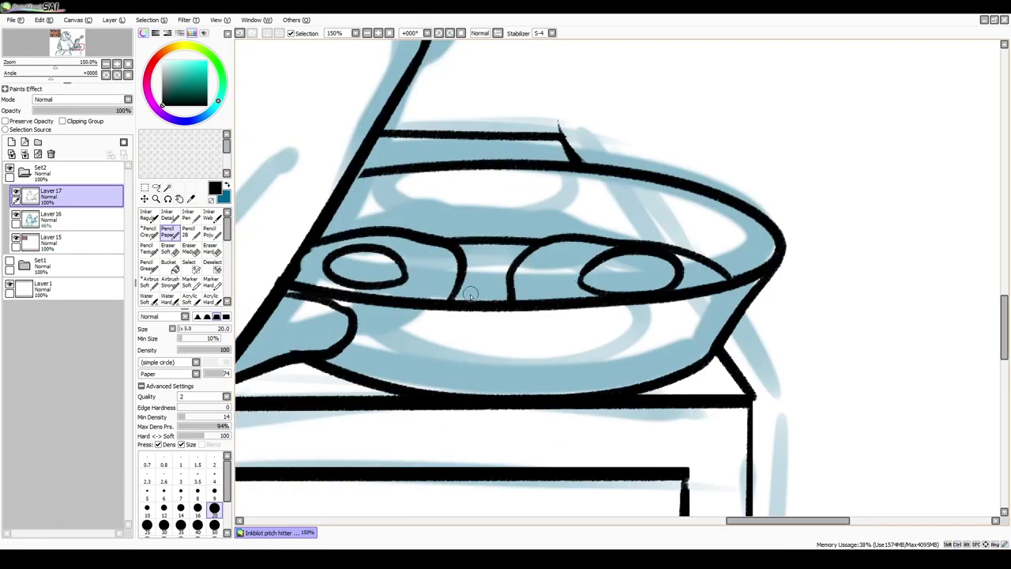
- Thicken the pointed fur tips along the bottom of the mane with the Paper pencil at size 40
scroll(425, 303, "down", 5)
scroll(425, 303, "up", 2)
left_click_drag(602, 249, 545, 277)
left_click_drag(484, 233, 466, 280)
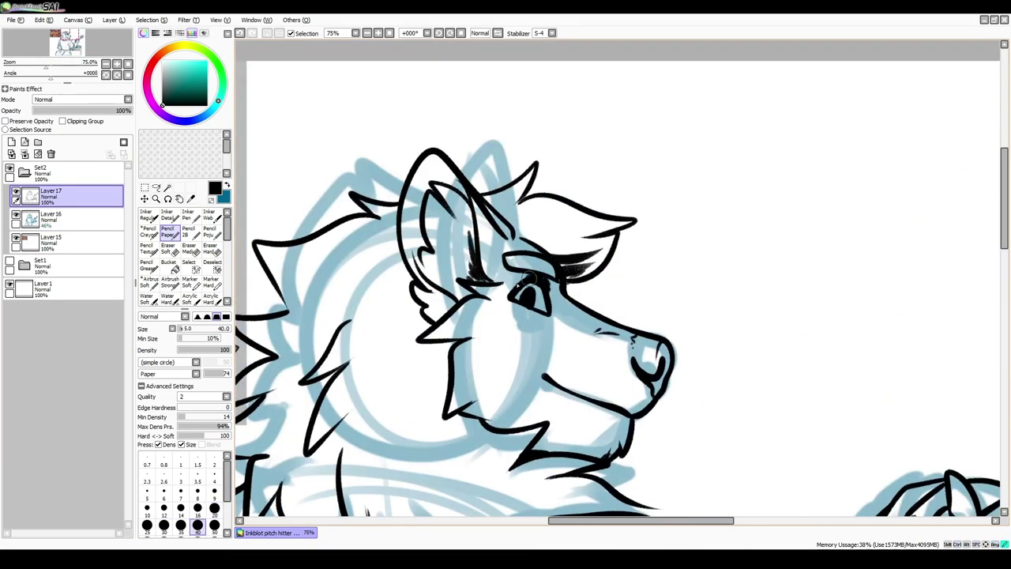
scroll(585, 363, "down", 3)
left_click_drag(724, 387, 807, 379)
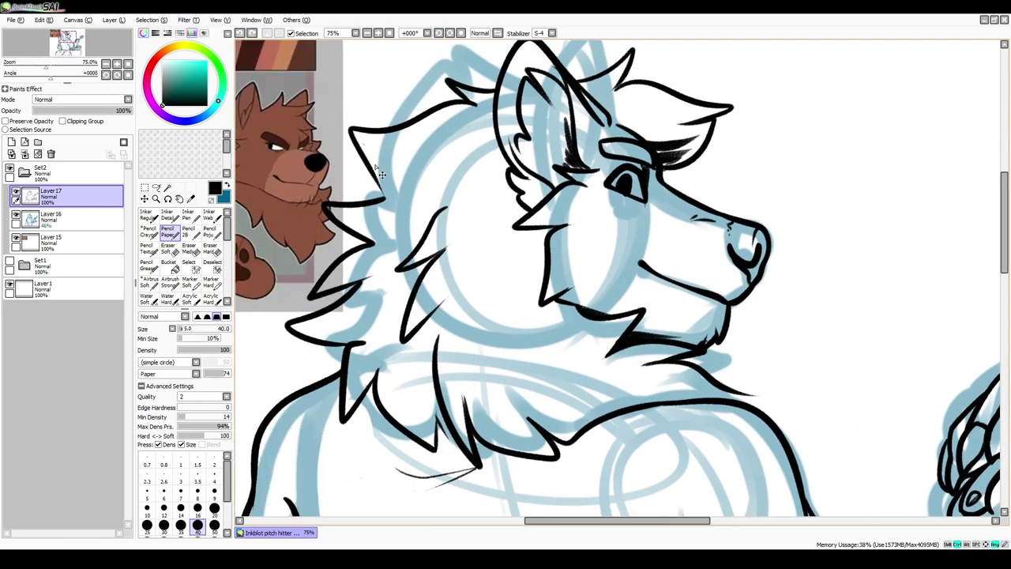
left_click_drag(427, 411, 468, 460)
left_click_drag(464, 409, 553, 456)
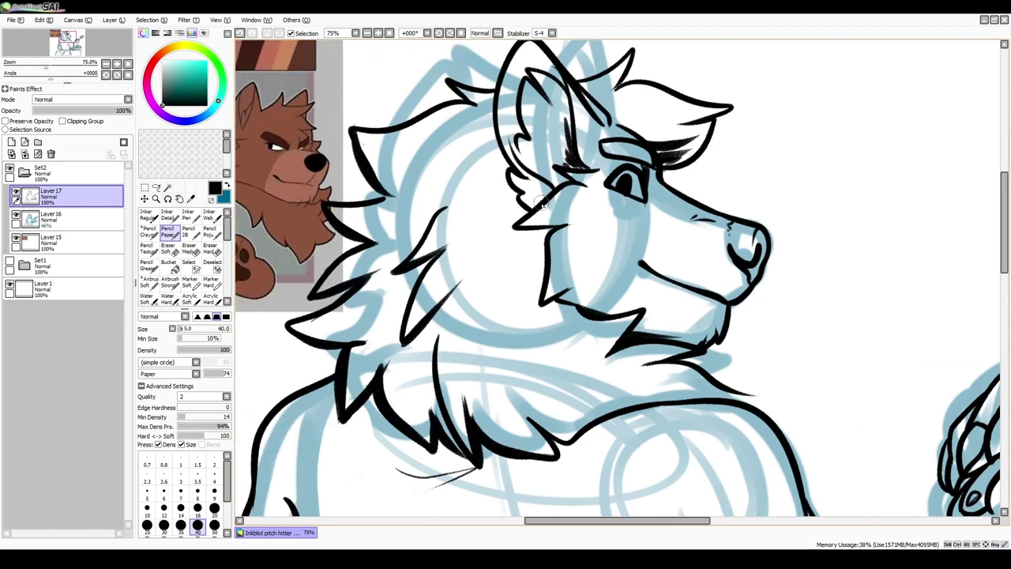
- Fill the shadow beneath the tail in black with hatched edges and thicken the lines where the tail meets the waist
left_click_drag(560, 227, 449, 197)
mouse_move(364, 454)
left_mouse_down()
mouse_move(490, 343)
mouse_move(435, 273)
mouse_move(514, 367)
left_mouse_up()
mouse_move(617, 444)
left_mouse_down()
mouse_move(459, 340)
mouse_move(616, 224)
left_mouse_up()
mouse_move(837, 280)
left_mouse_down()
mouse_move(439, 258)
mouse_move(514, 347)
mouse_move(667, 155)
mouse_move(760, 490)
mouse_move(696, 134)
mouse_move(748, 141)
left_mouse_up()
left_click_drag(616, 336, 582, 437)
left_click_drag(551, 391, 679, 427)
scroll(736, 402, "up", 2)
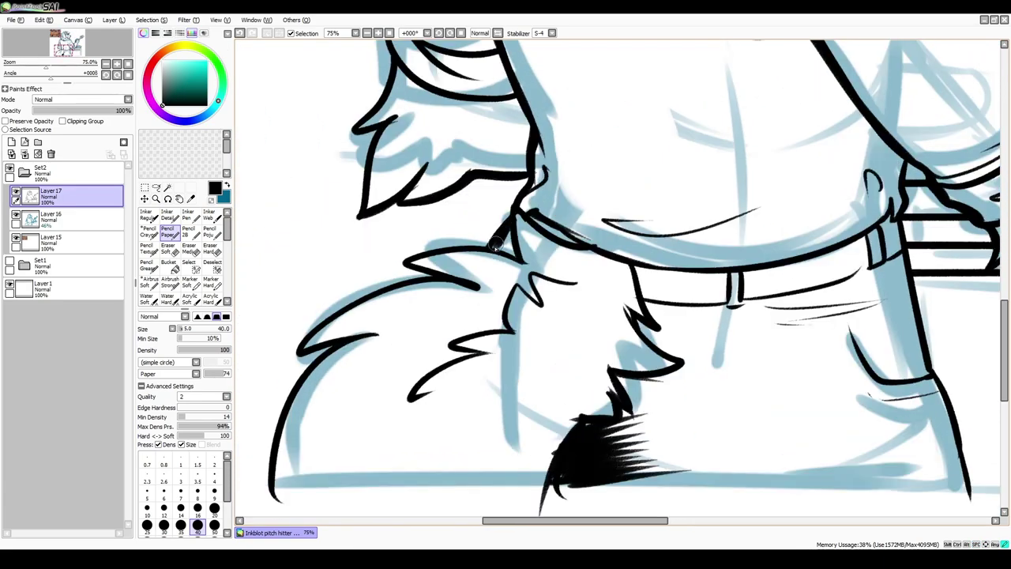
- Hatch a black shadow at the raised arm's elbow crease and add heavier fold lines to both sleeves
scroll(553, 234, "down", 2)
scroll(637, 319, "right", 3)
scroll(651, 280, "up", 5)
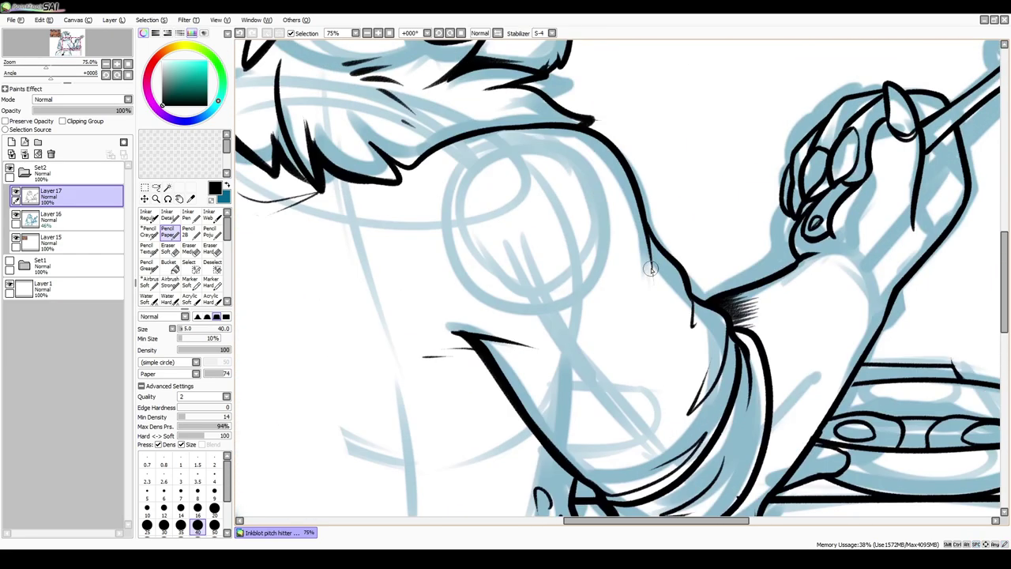
scroll(695, 308, "up", 1)
scroll(695, 309, "down", 3)
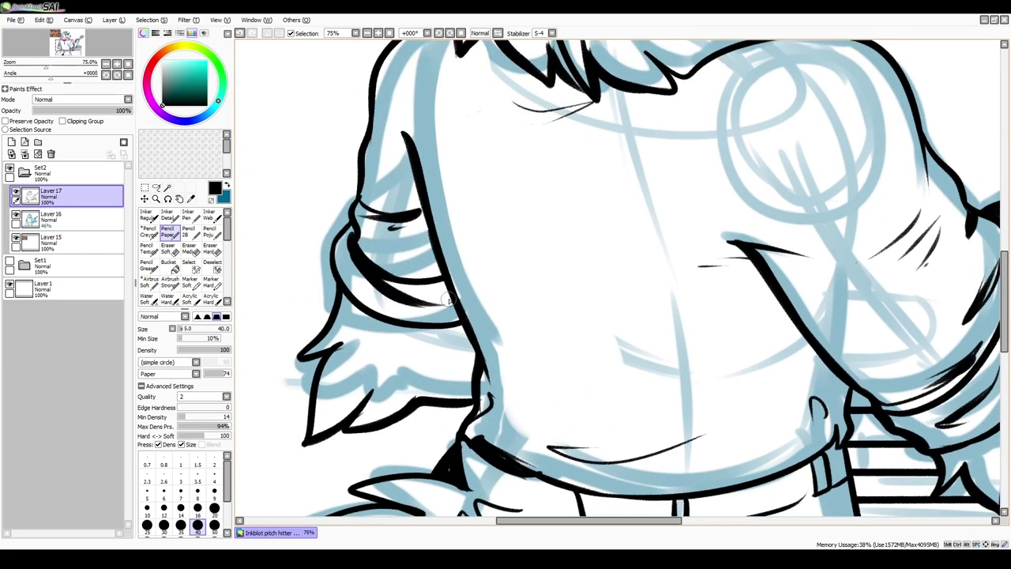
- Add black accents to the spatula hand's wrist and forearm and to the folds of the rolled sleeve
scroll(734, 303, "up", 4)
scroll(733, 303, "right", 3)
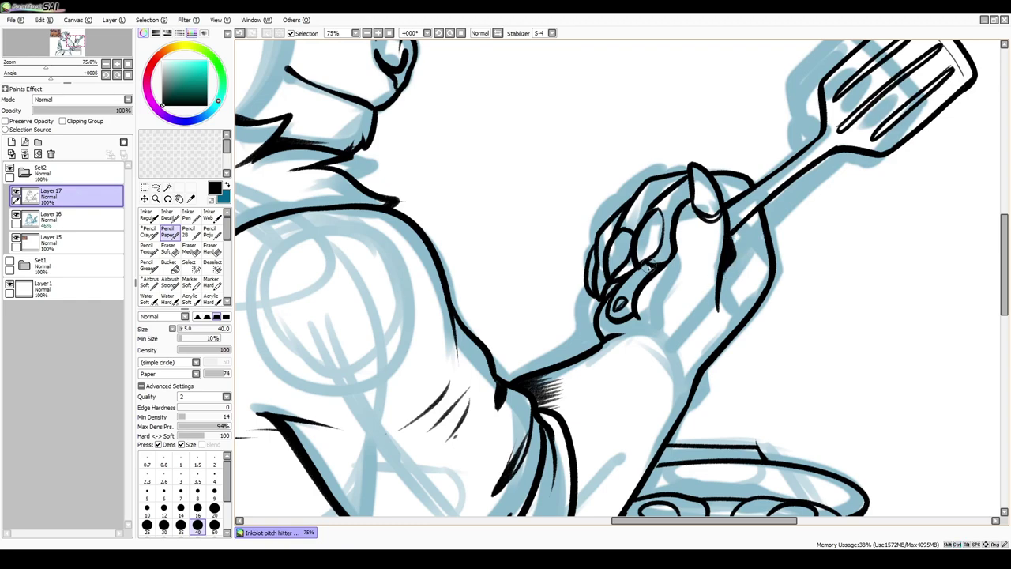
scroll(696, 408, "left", 3)
scroll(711, 316, "down", 4)
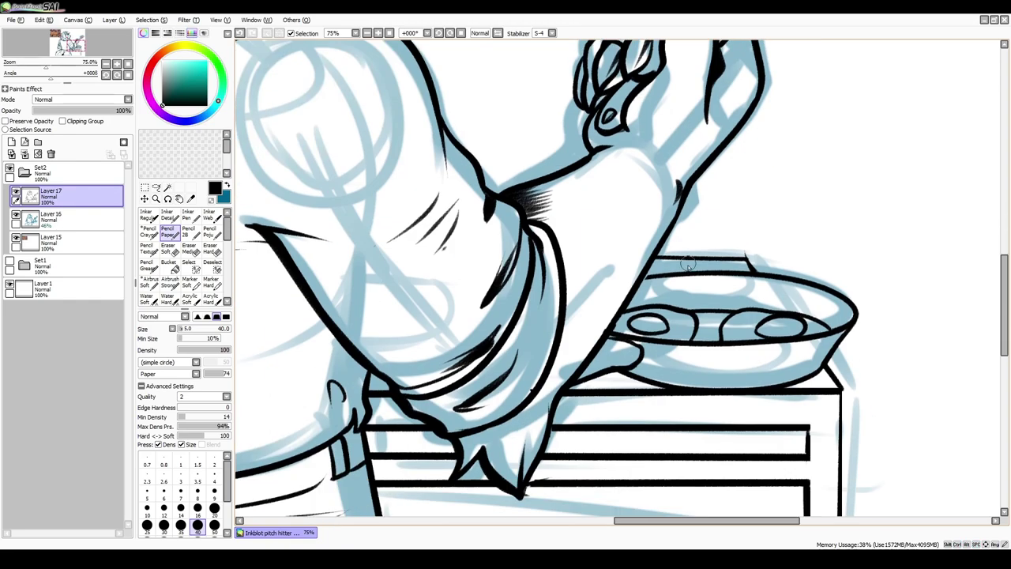
key("ctrl+minus")
left_click(11, 142)
mouse_move(695, 348)
left_mouse_down()
mouse_move(609, 324)
mouse_move(547, 277)
mouse_move(719, 316)
left_mouse_up()
scroll(553, 316, "up", 2)
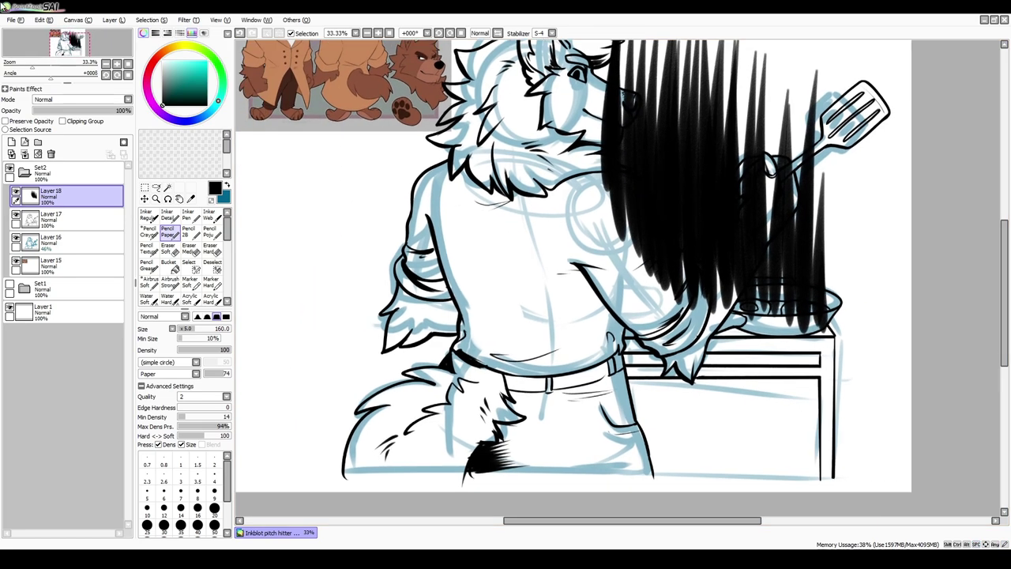
scroll(553, 316, "left", 2)
key("Delete")
- Paint a broad, rough black backdrop behind the character on a new layer beneath the line art
left_click(53, 223)
left_click(11, 142)
left_click(169, 257)
mouse_move(537, 150)
left_mouse_down()
mouse_move(505, 166)
mouse_move(591, 340)
left_mouse_up()
key("ctrl+z")
scroll(591, 340, "down", 1)
mouse_move(474, 134)
left_mouse_down()
mouse_move(427, 410)
mouse_move(395, 361)
left_mouse_up()
- Hide the black backdrop layer and lower the blue sketch layer's opacity to 13%
left_click(53, 196)
left_click(16, 213)
left_click(54, 243)
left_click_drag(78, 110, 45, 109)
- On the line art layer, ink a straight base line from tail to counter with the Inker Pen at size 12 and trim the overhanging lines
left_click(54, 196)
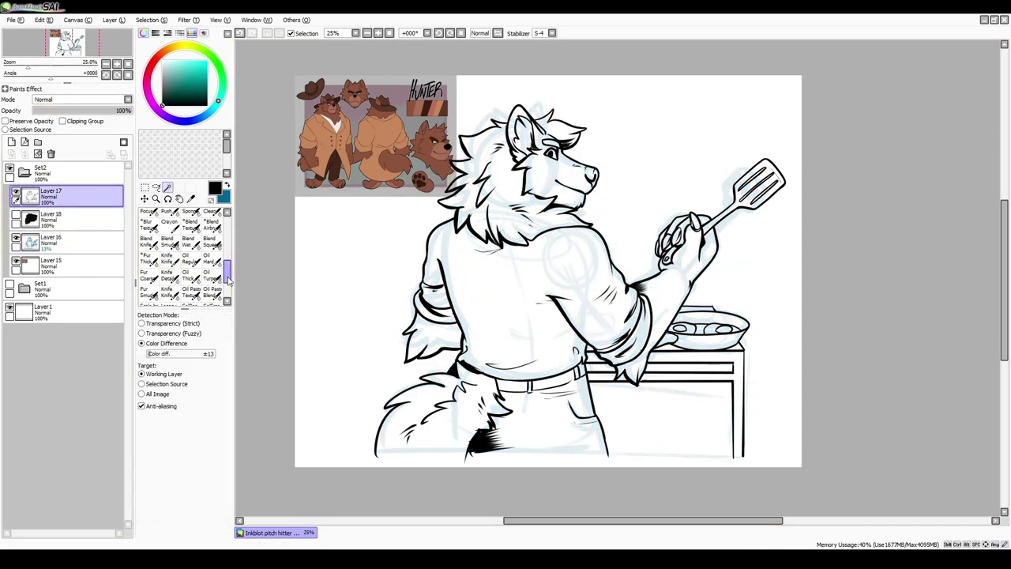
left_click(743, 454, "ctrl")
key("n")
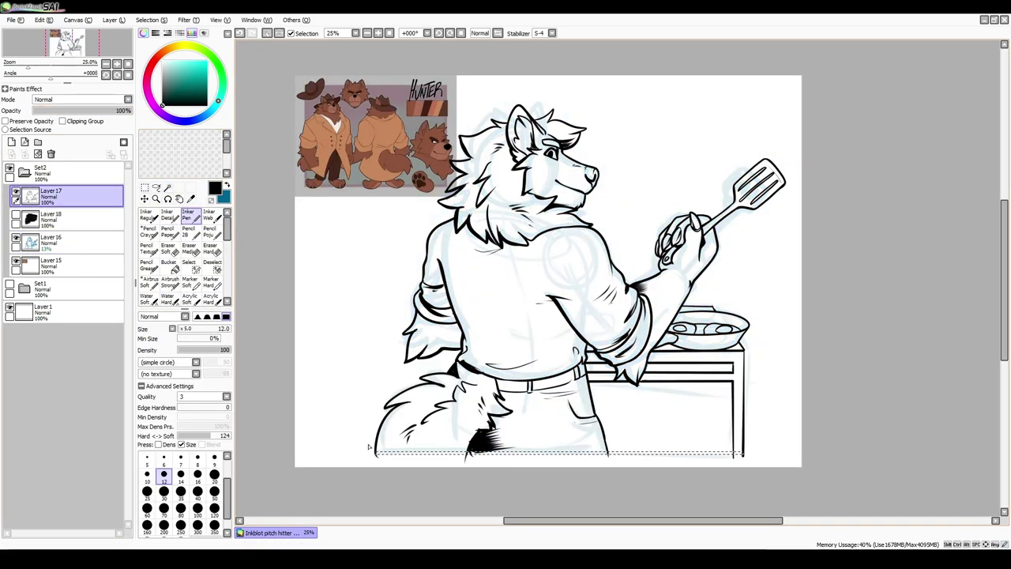
left_click_drag(743, 454, 376, 455)
key("ctrl+z")
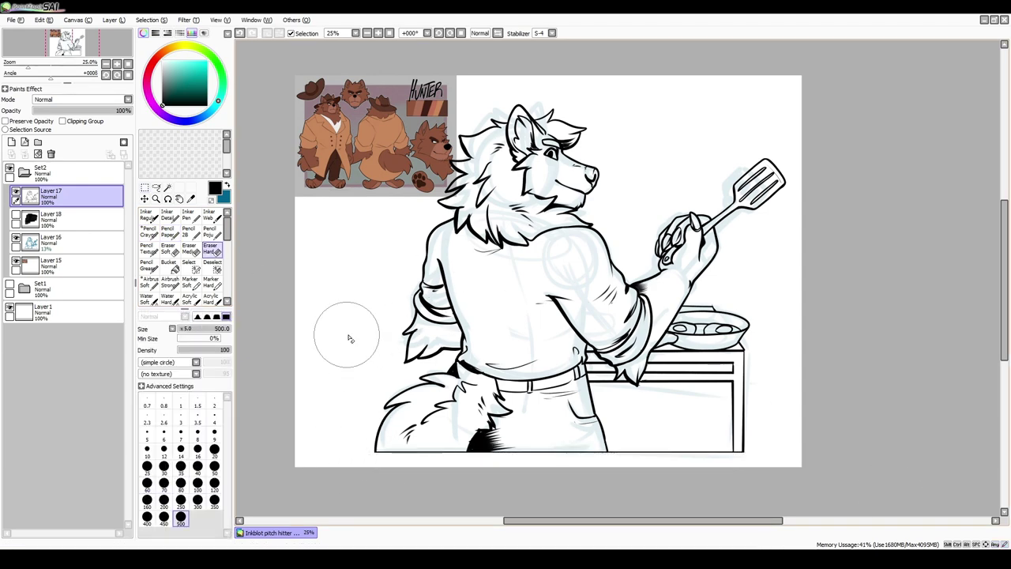
key("ctrl+y")
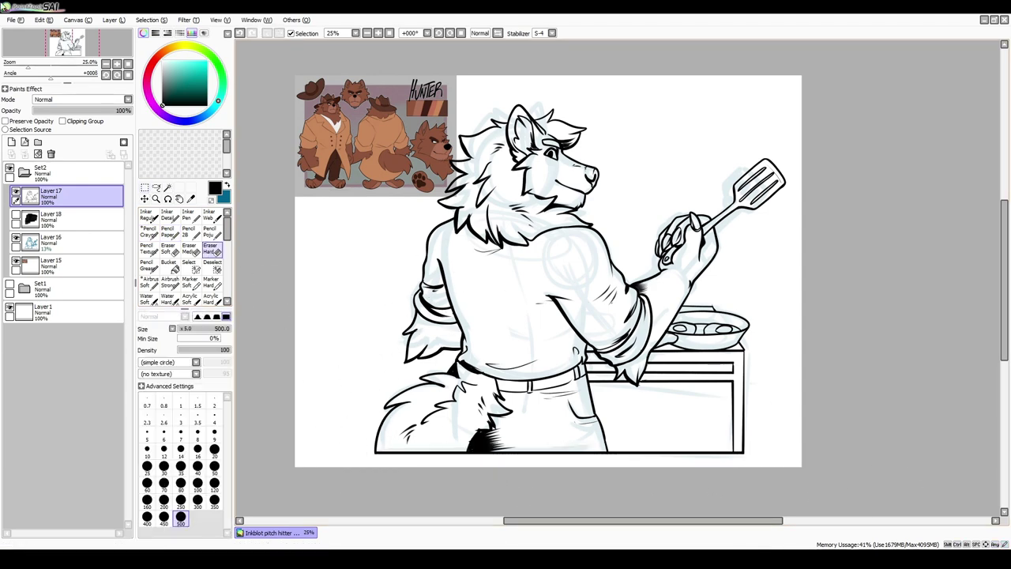
- Select the empty area around the drawing, invert the selection and fill it with white on a new layer moved beneath the sketch layer
key("w")
left_click(391, 358)
key("ctrl+i")
key("ctrl+d")
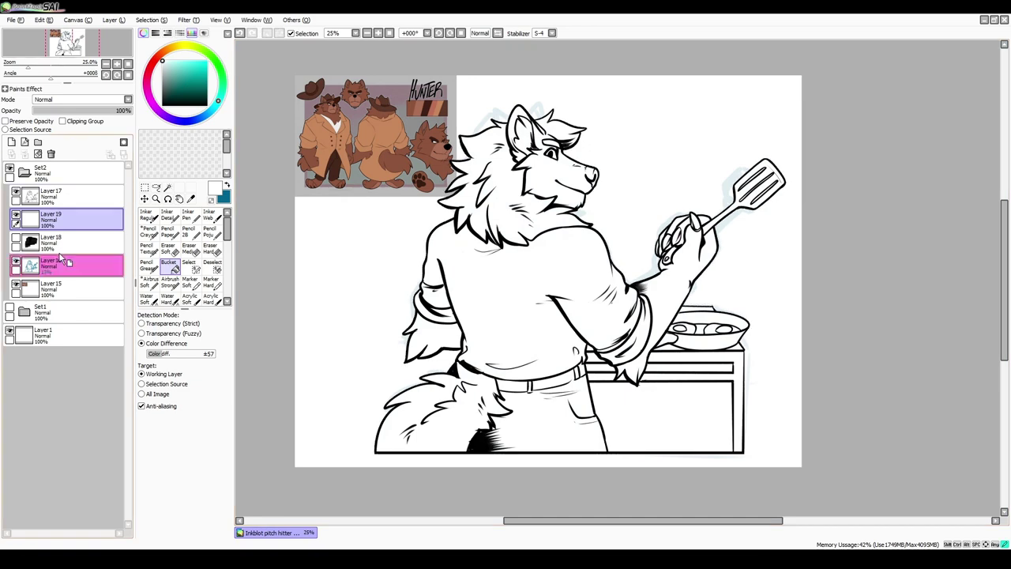
left_click(51, 219)
- Show the black backdrop layer again and work over it with the Knife brush at size 500
left_click(15, 264)
left_click(52, 266)
scroll(168, 273, "down", 3)
left_click(169, 215)
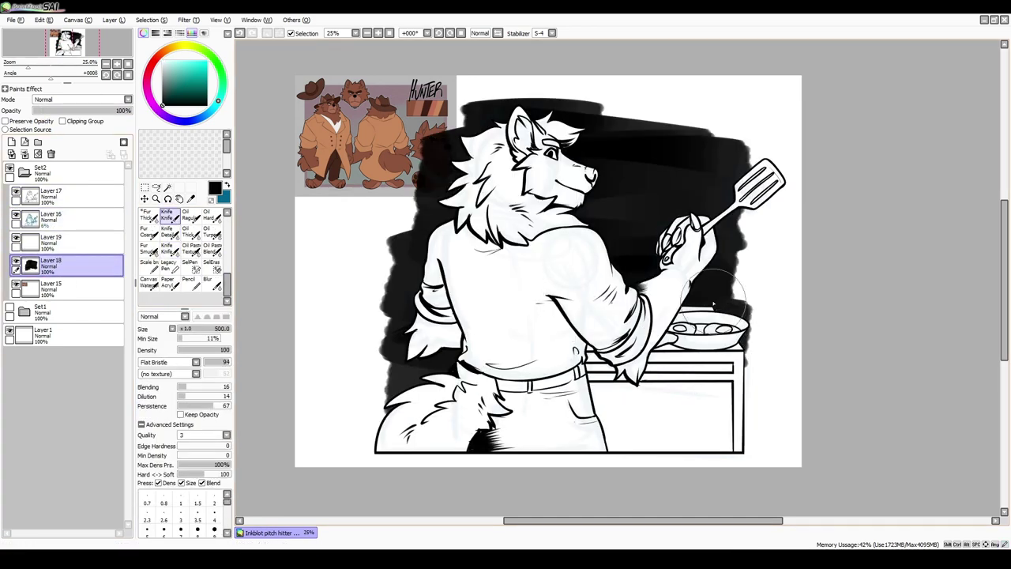
left_click(25, 155)
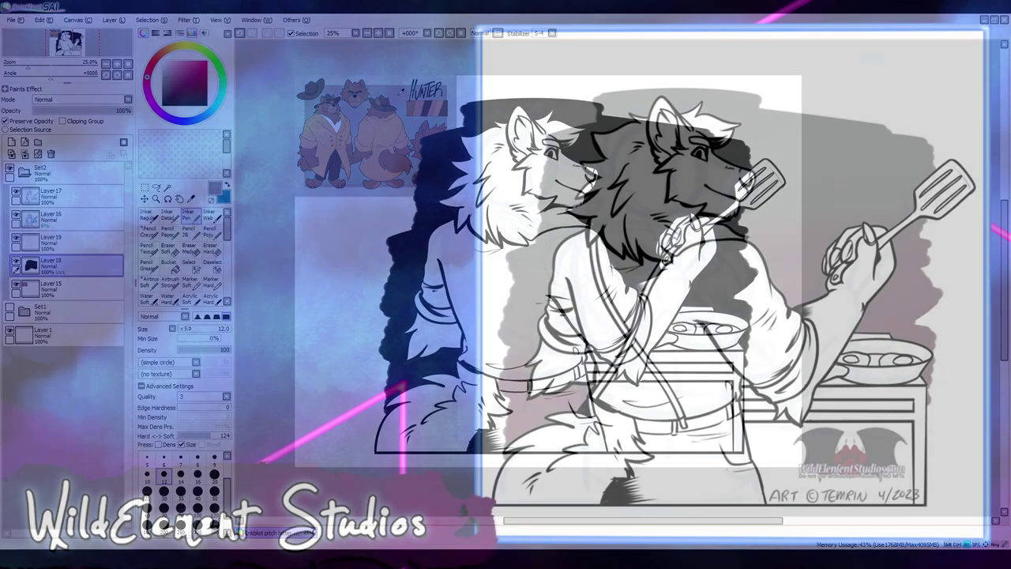